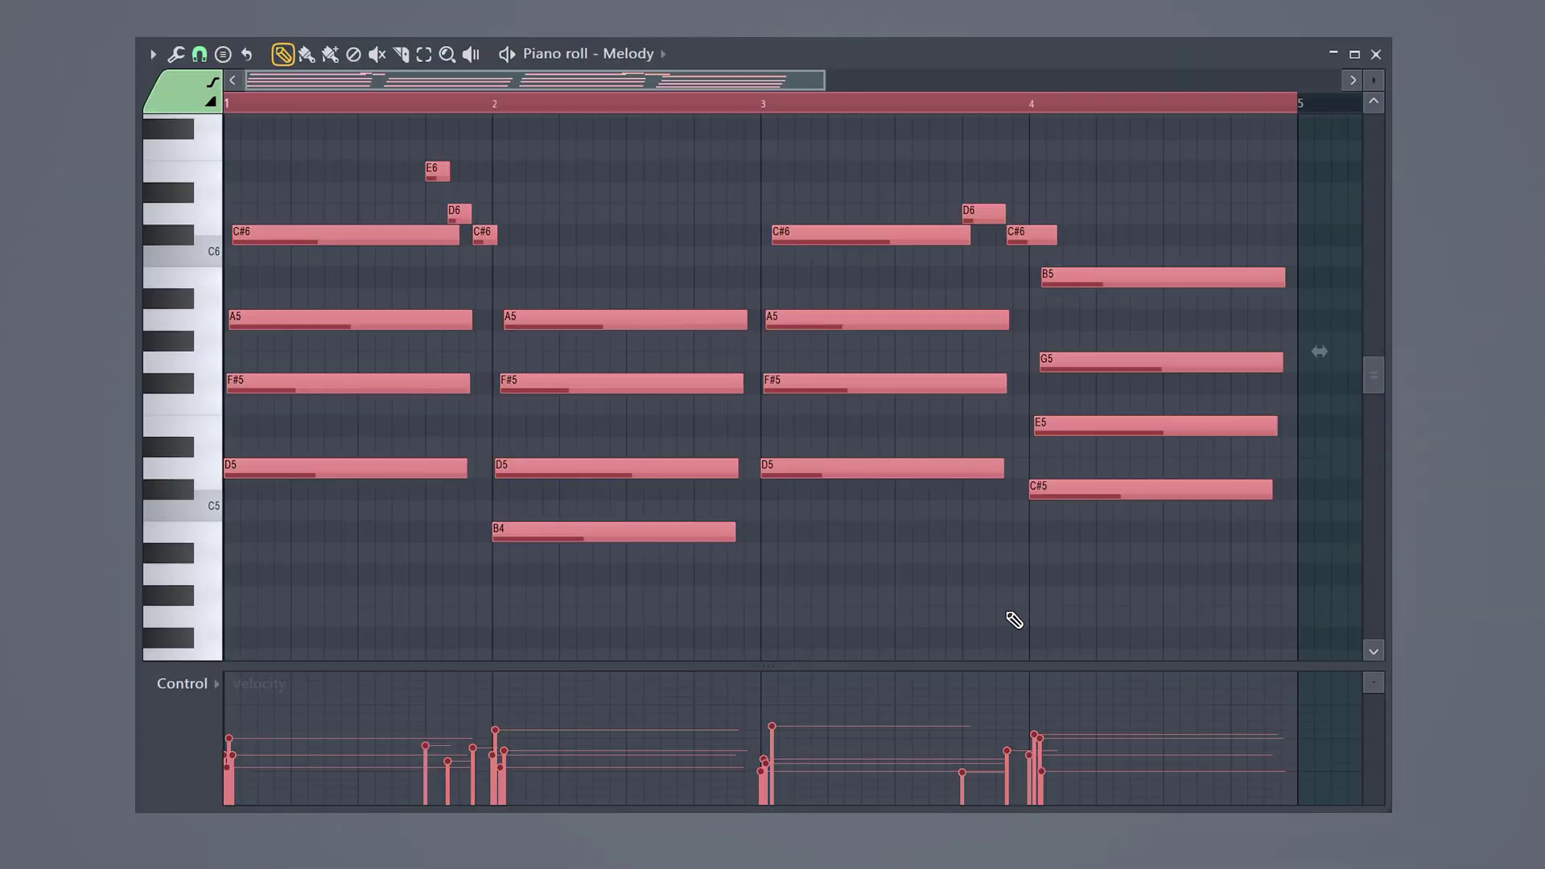
pyautogui.hotkey('ctrl', 'a')
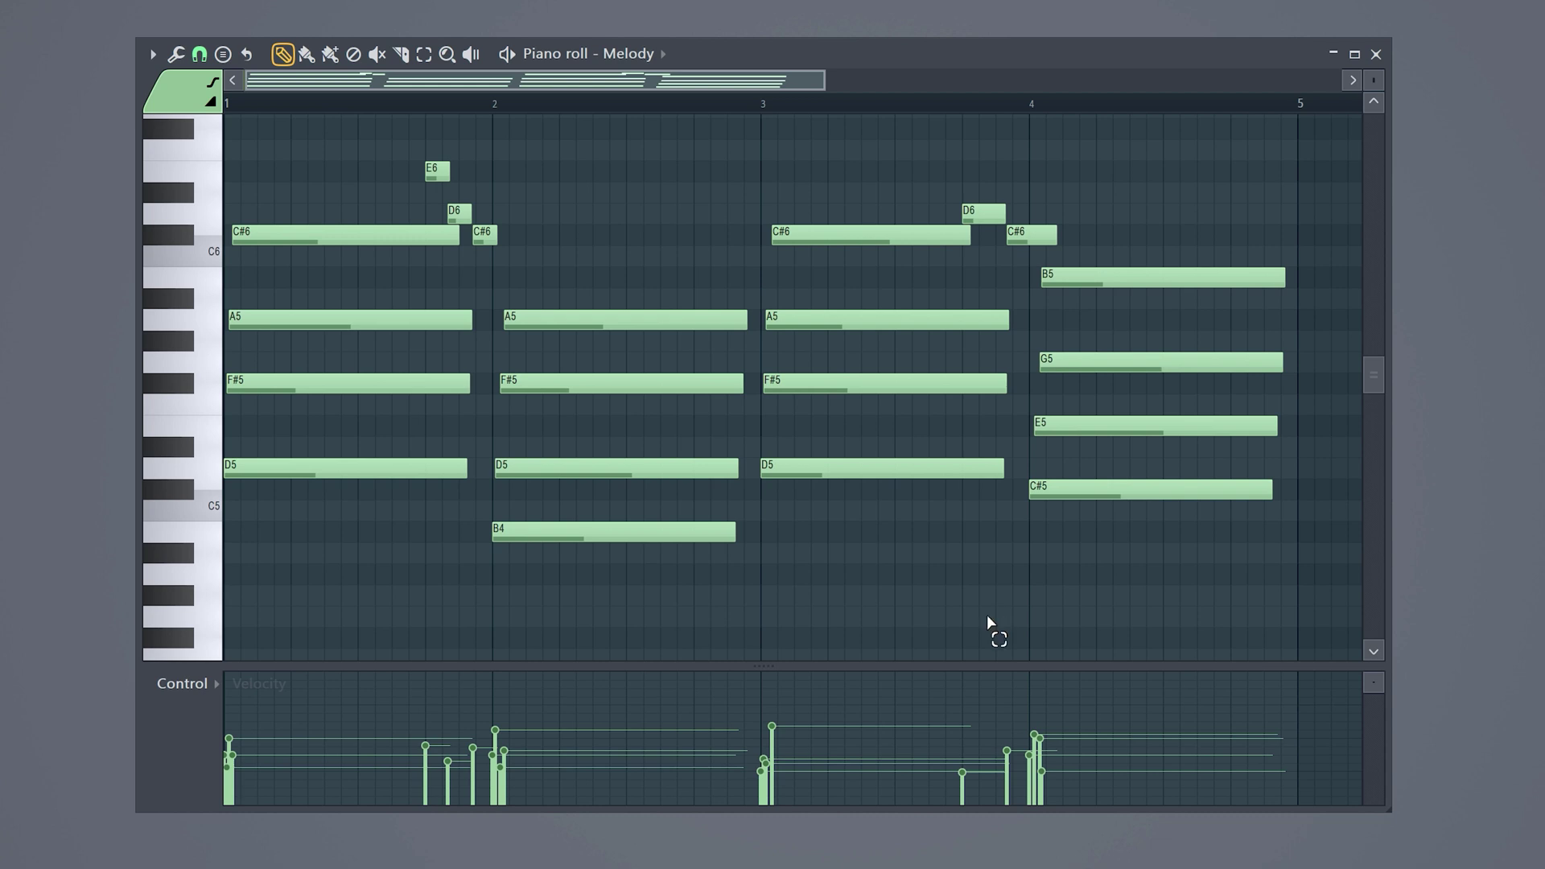
# Select the Melody chords in bars 2 and 3 and drag them down two semitones
pyautogui.moveTo(565, 143); pyautogui.dragTo(559, 137)
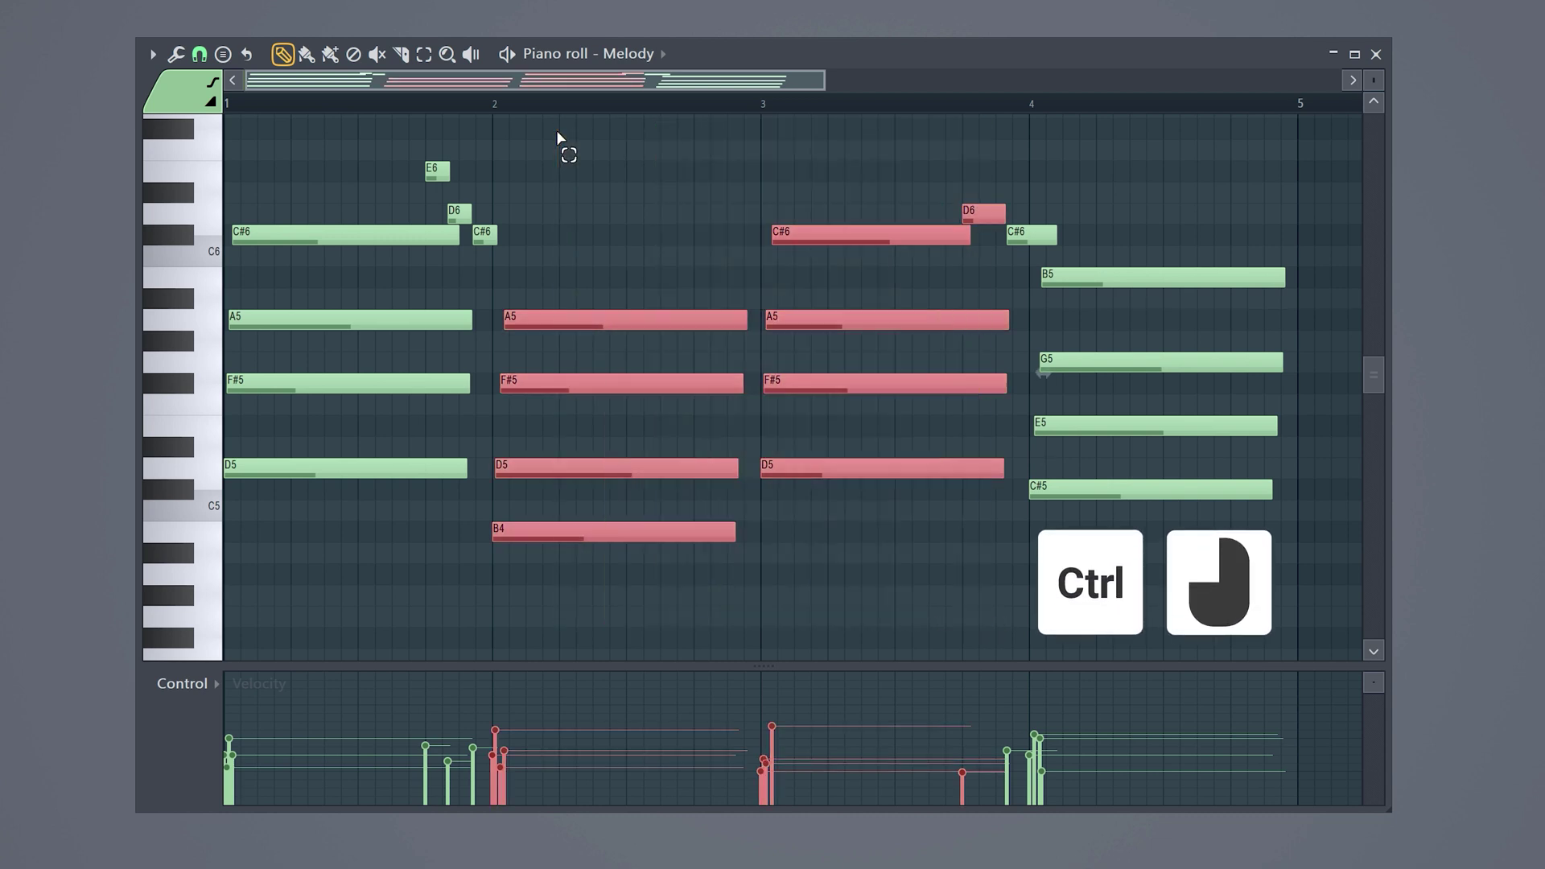
pyautogui.moveTo(600, 321); pyautogui.dragTo(595, 381)
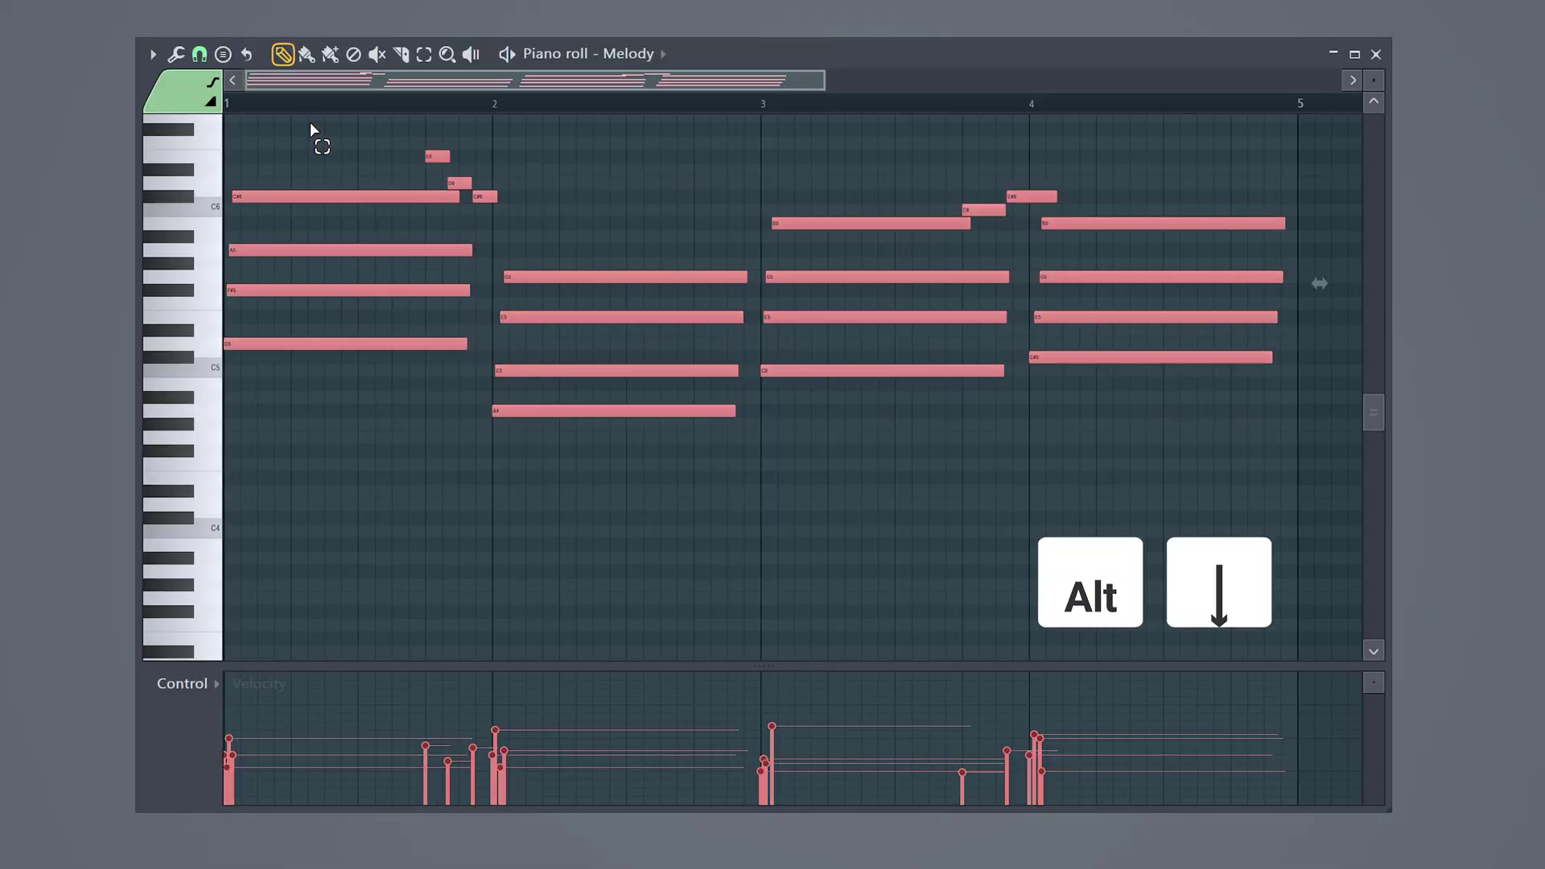
# Shift the notes down an octave and back with Alt+Down/Up, then lower bar 3's C5 note to A4
pyautogui.hotkey('alt', 'Down')
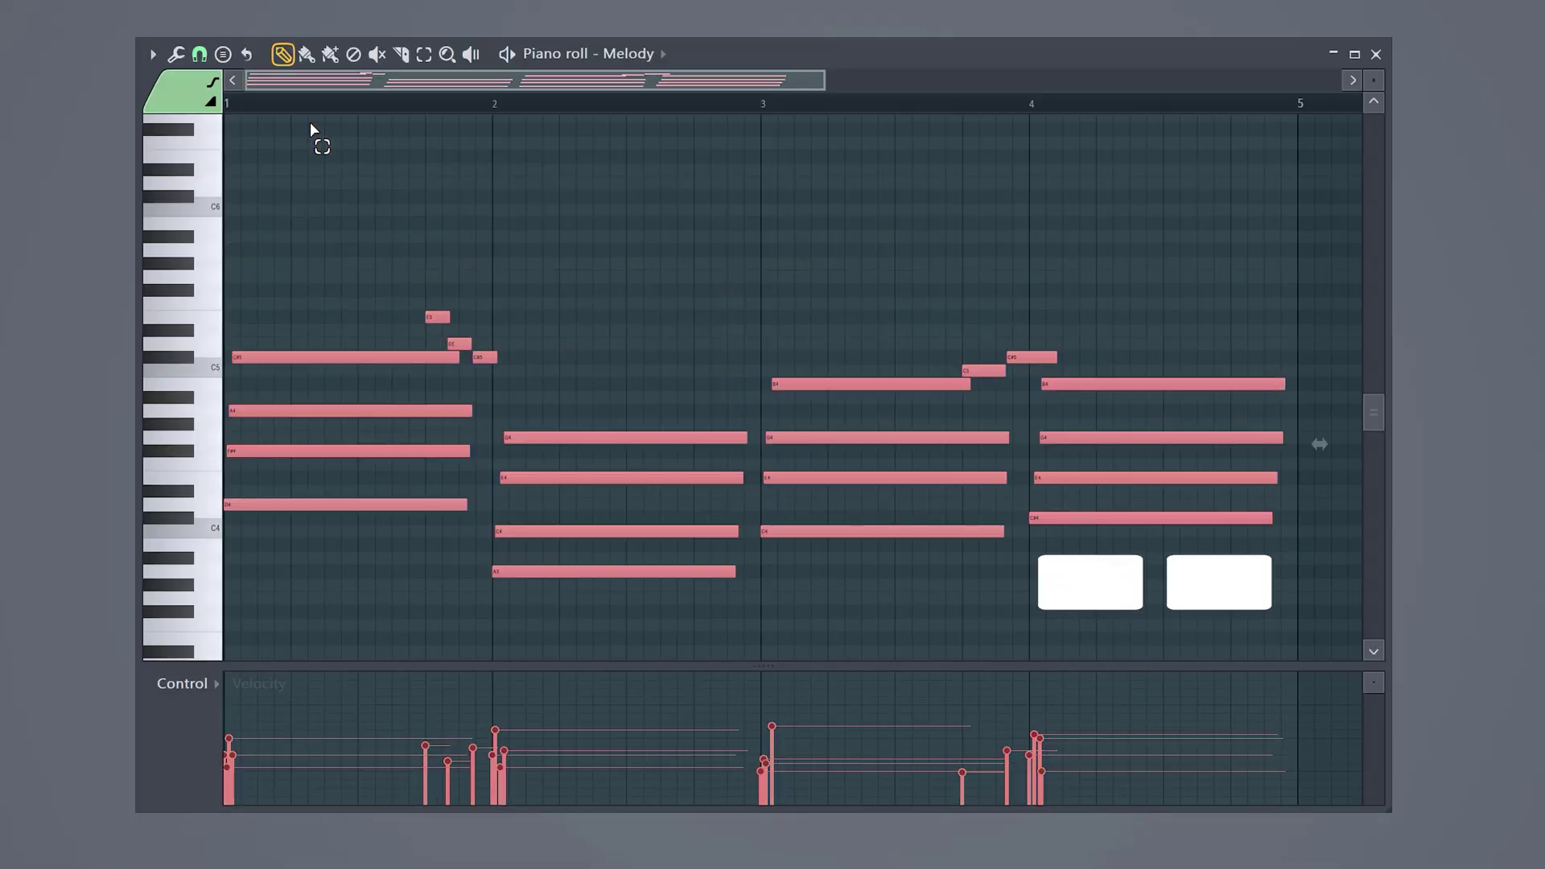
pyautogui.hotkey('alt', 'Up')
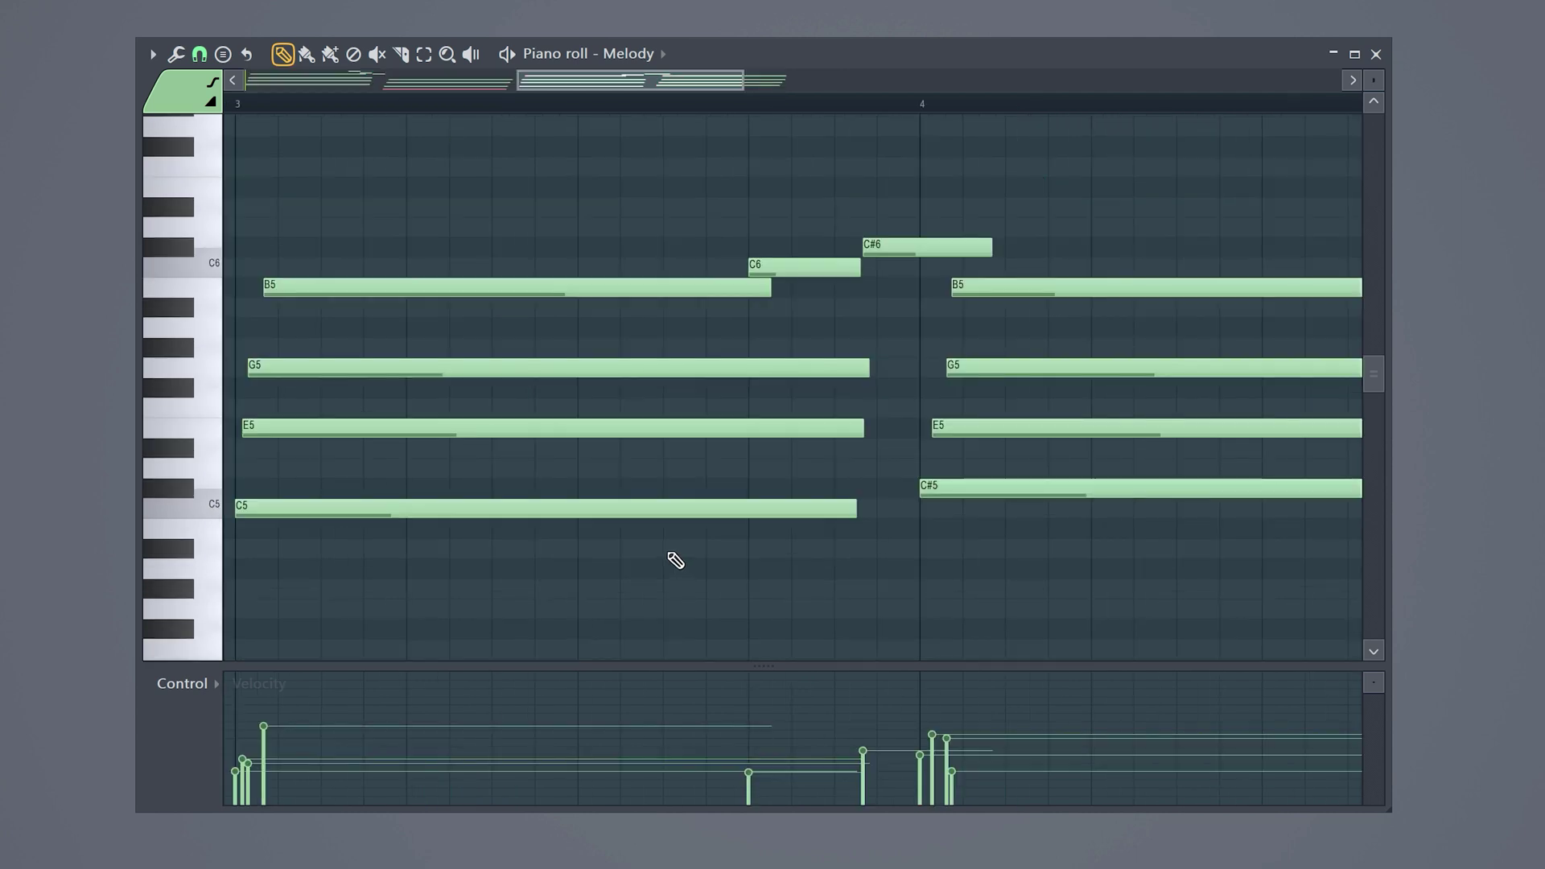
pyautogui.moveTo(666, 556); pyautogui.dragTo(587, 496)
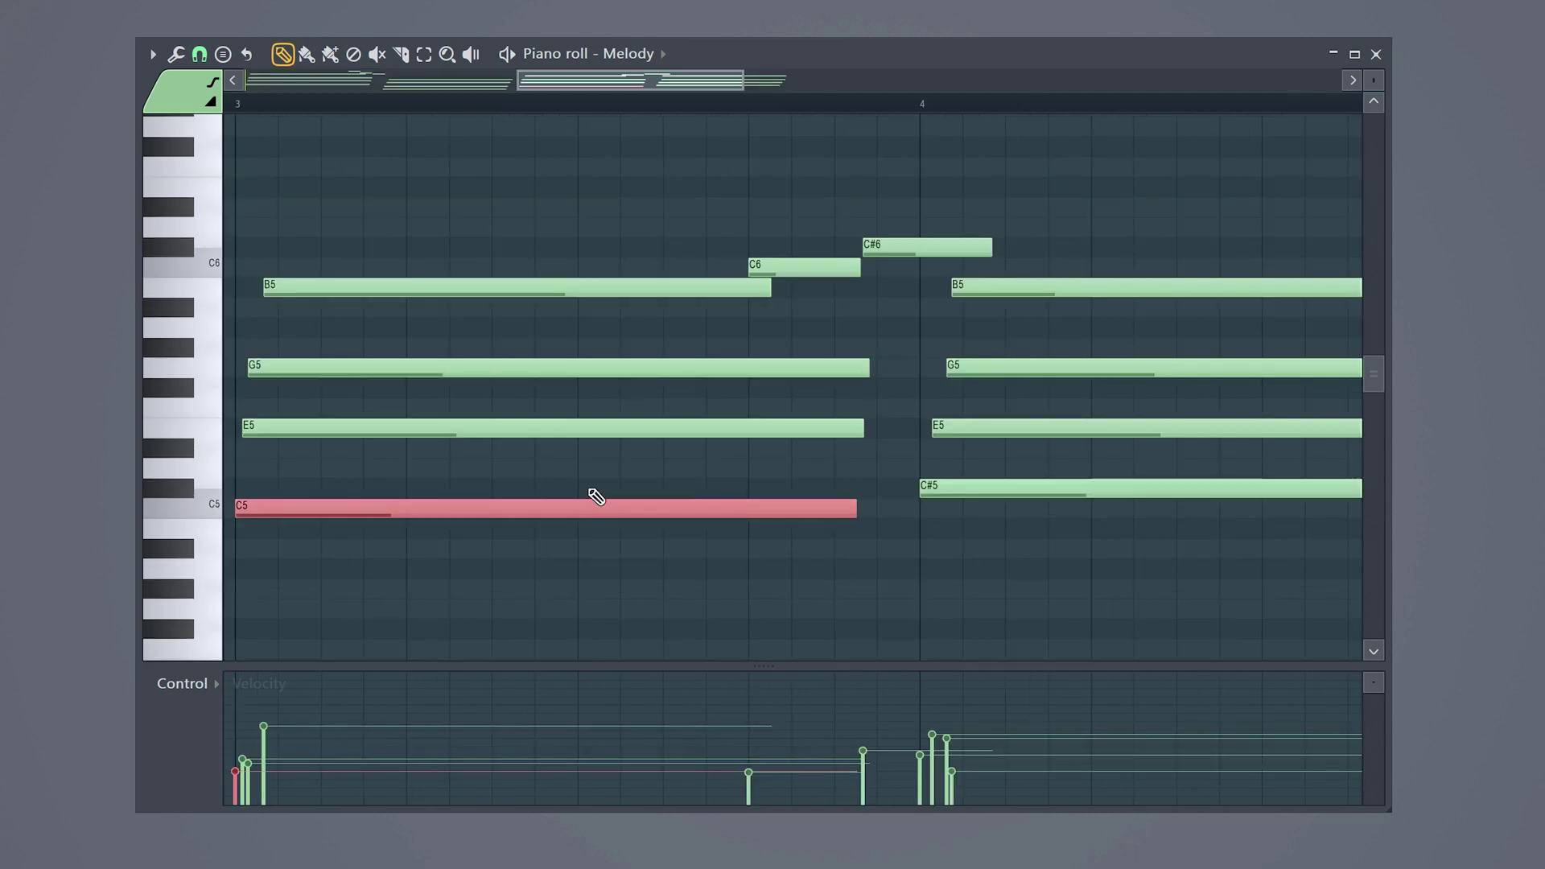
pyautogui.hotkey('shift', 'Down')
pyautogui.hotkey('shift', 'Down')
pyautogui.hotkey('shift', 'Down')
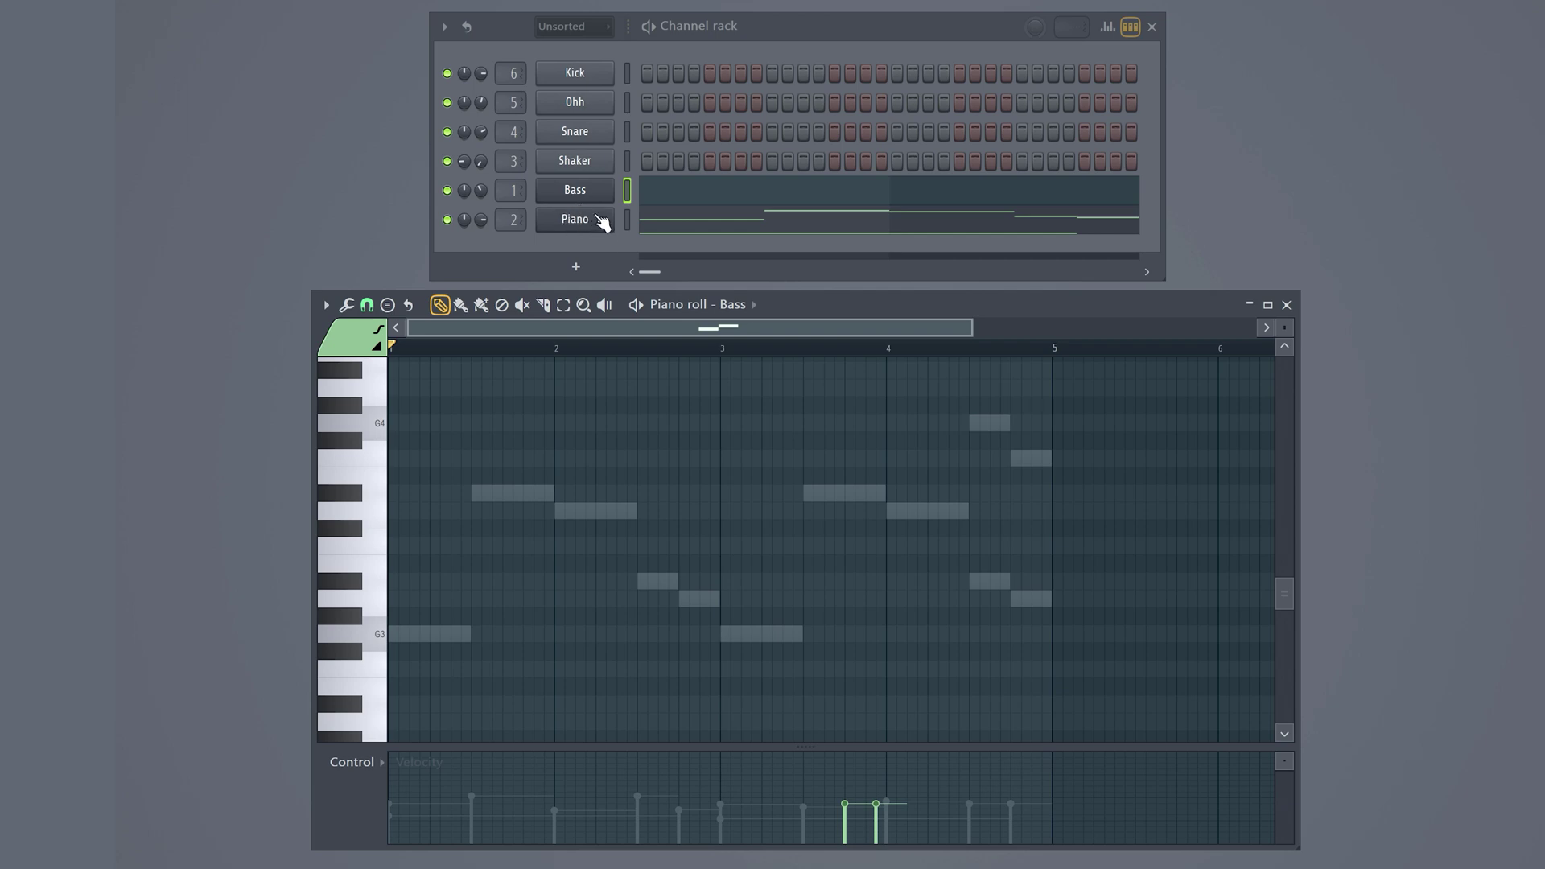
# Toggle the other channels' ghost notes off and back on in the Bass piano roll with Alt+V
pyautogui.hotkey('alt', 'v')
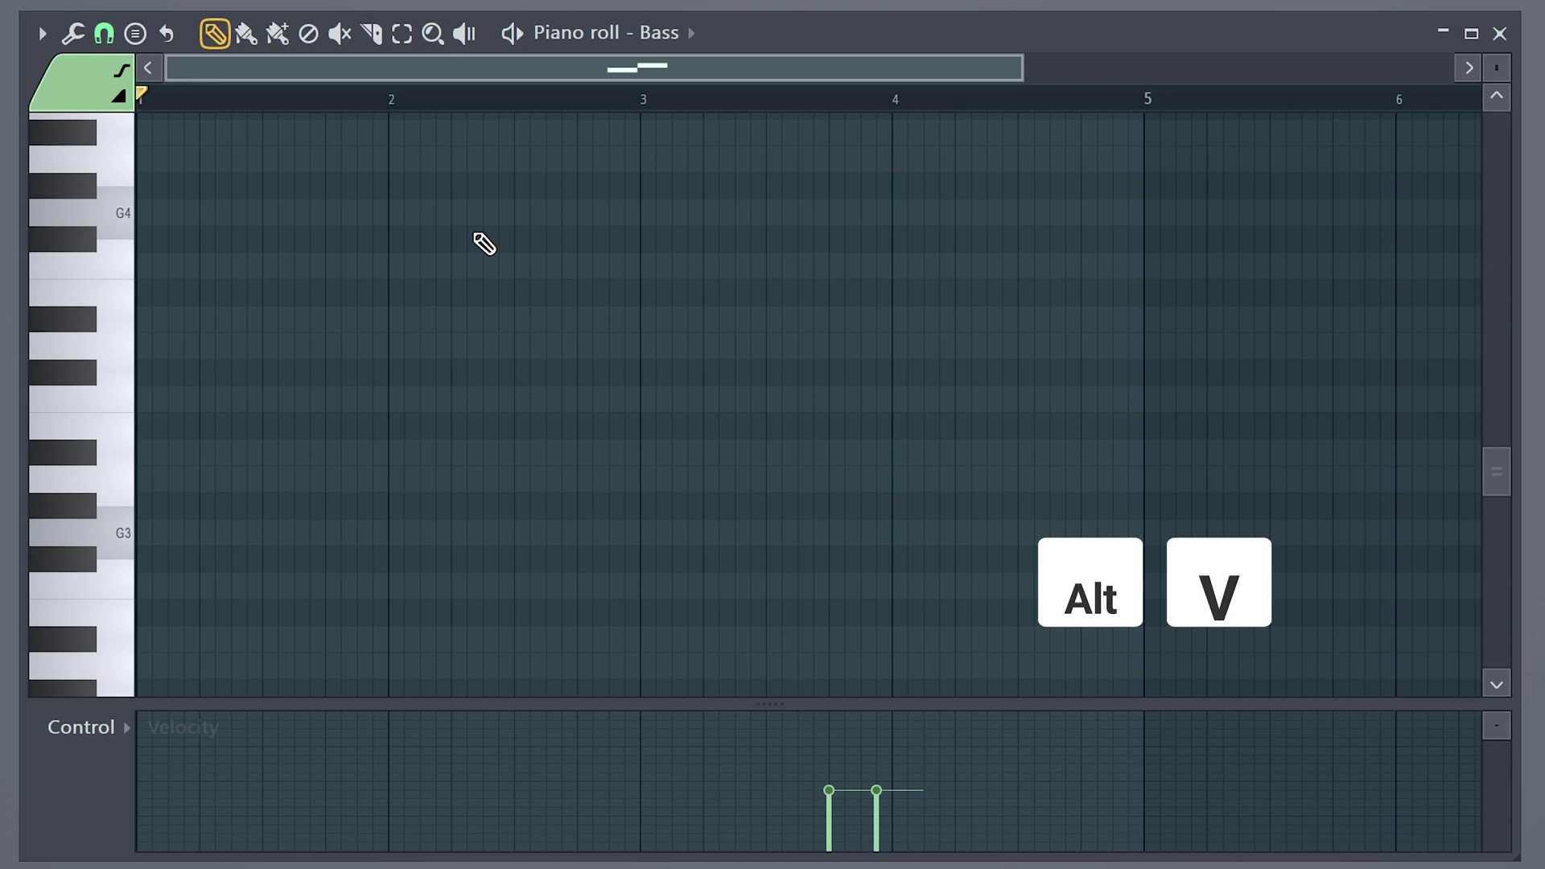
pyautogui.hotkey('alt', 'v')
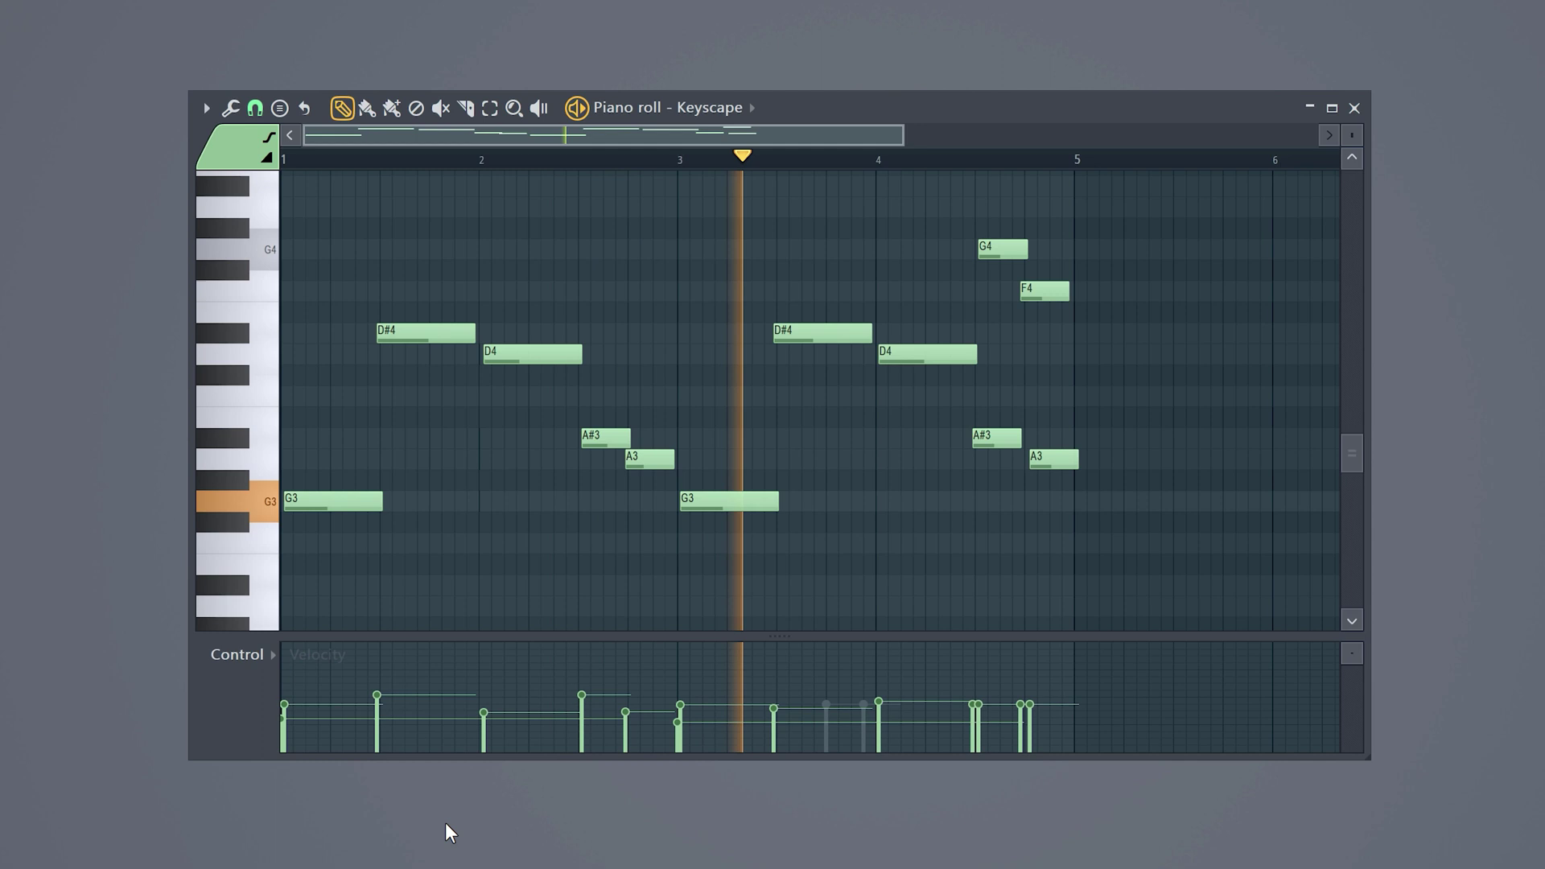
# Stop playback and quick-quantize all Keyscape notes to the grid with Ctrl+Q
pyautogui.press('space')
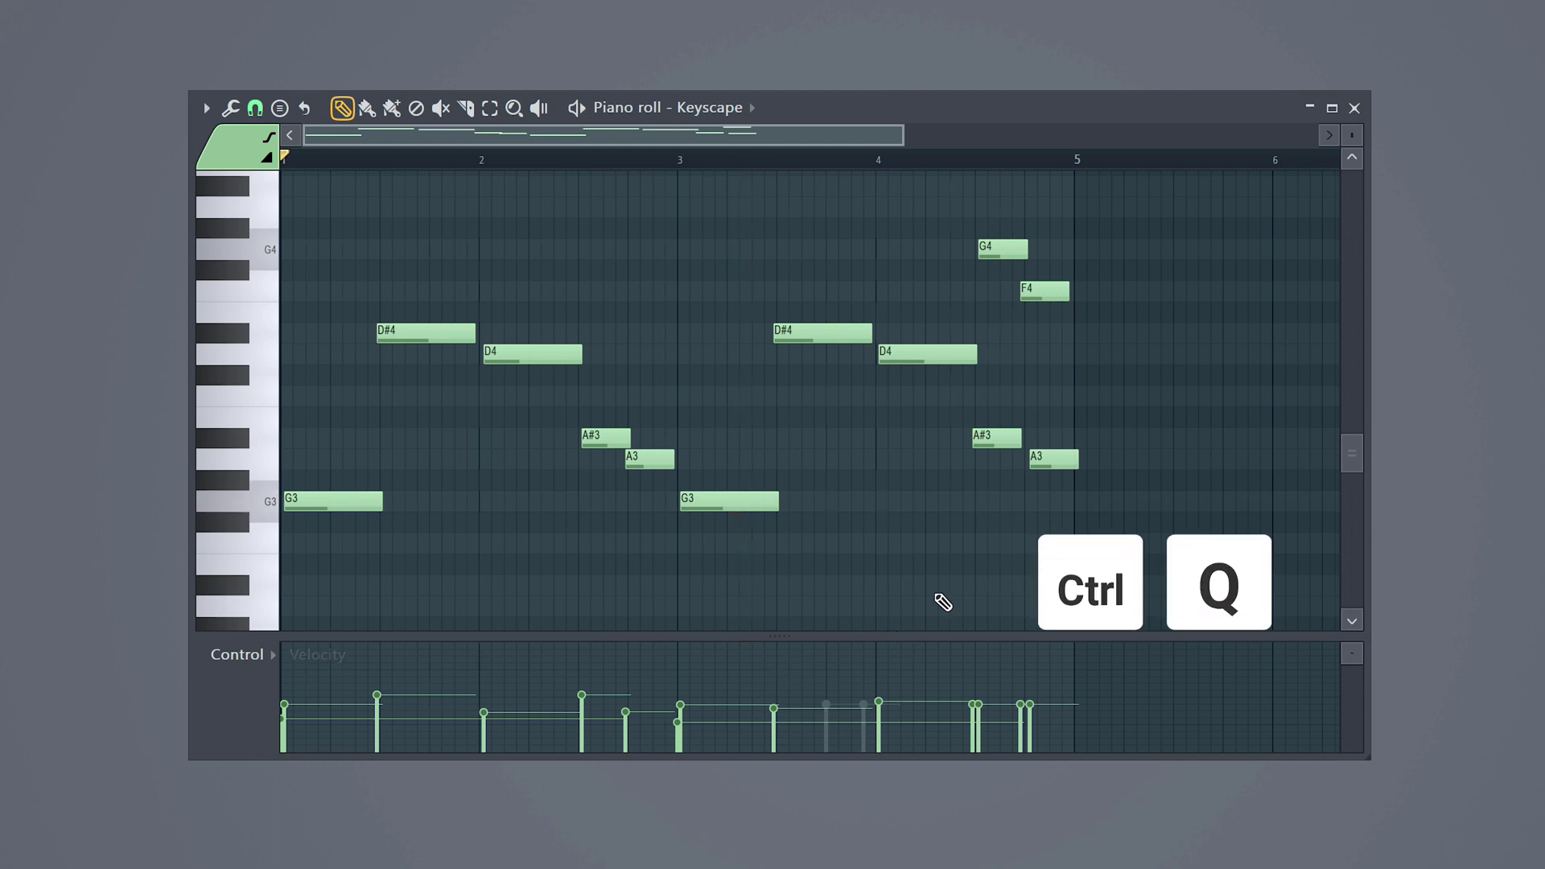
pyautogui.hotkey('ctrl', 'q')
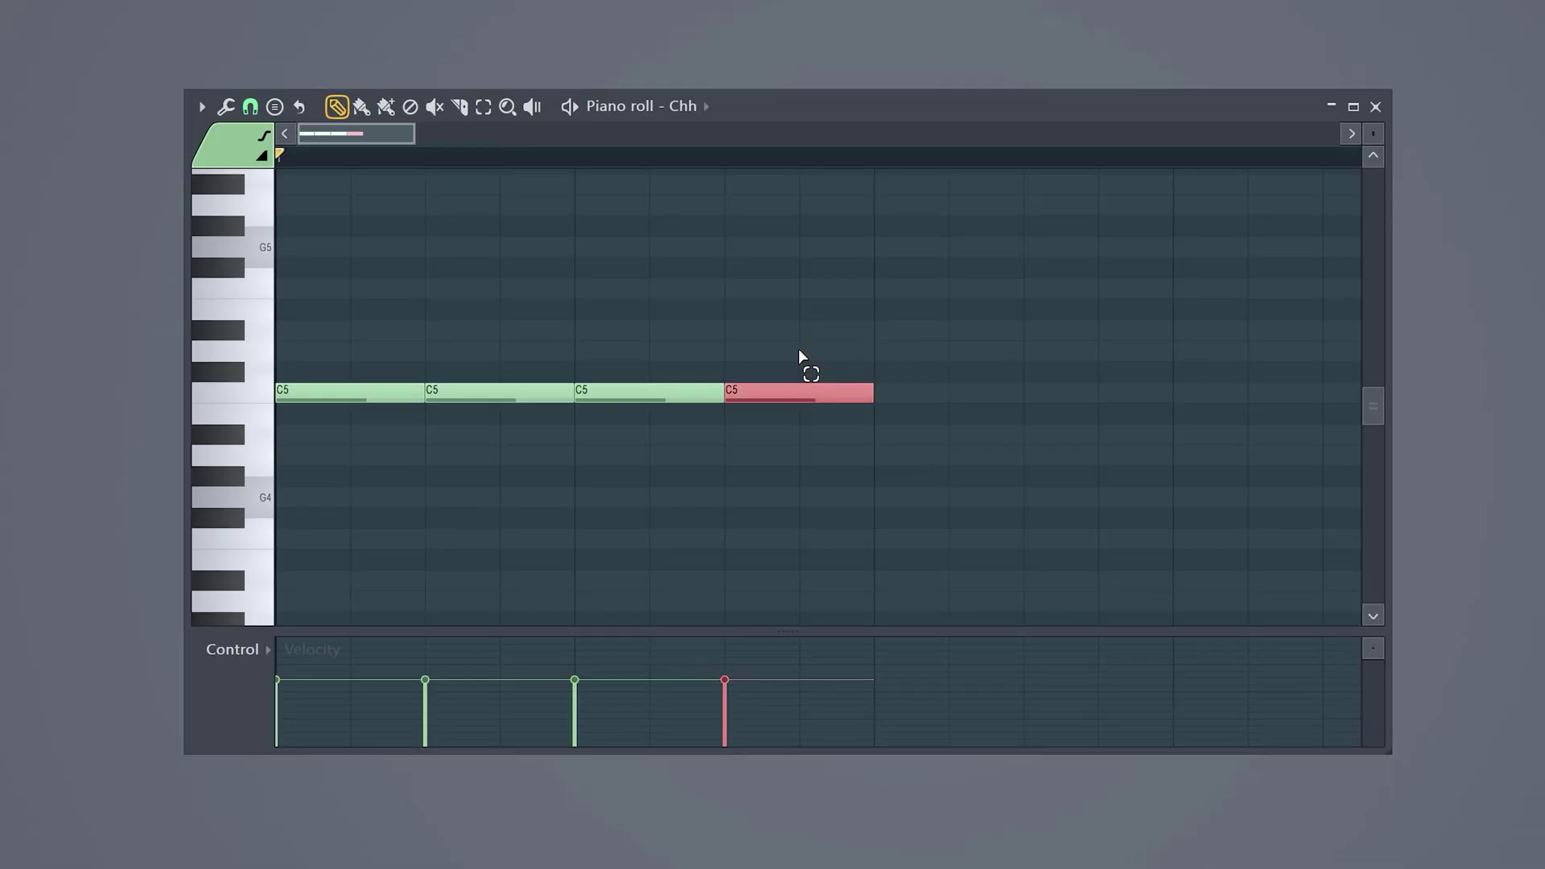
# Quick-chop the last C5 note of the Chh pattern into shorter hits and play the pattern
pyautogui.click(226, 107)
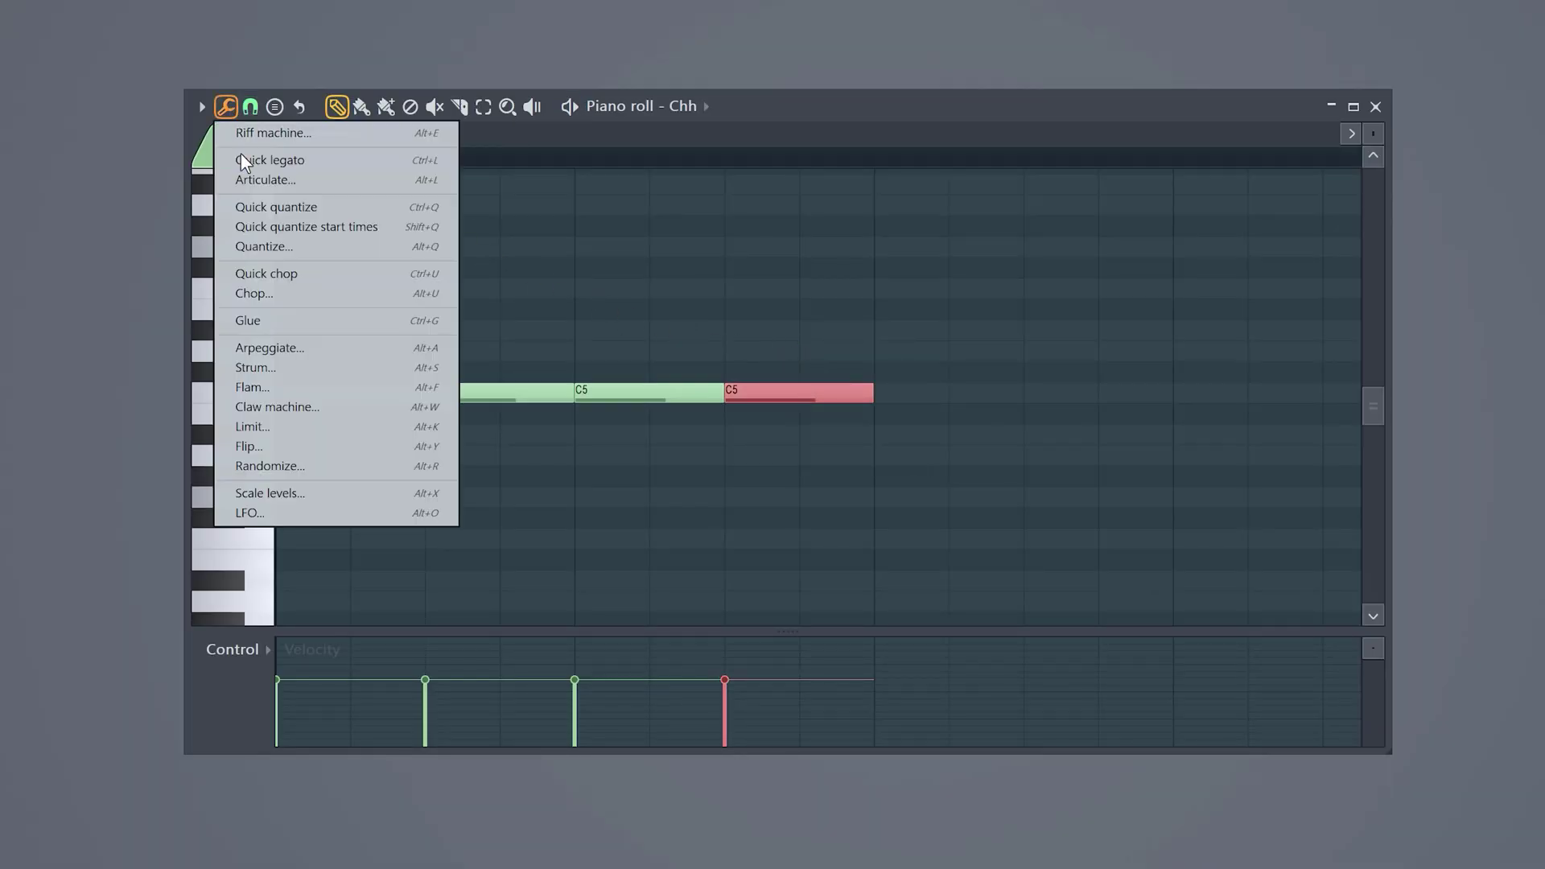
pyautogui.click(238, 273)
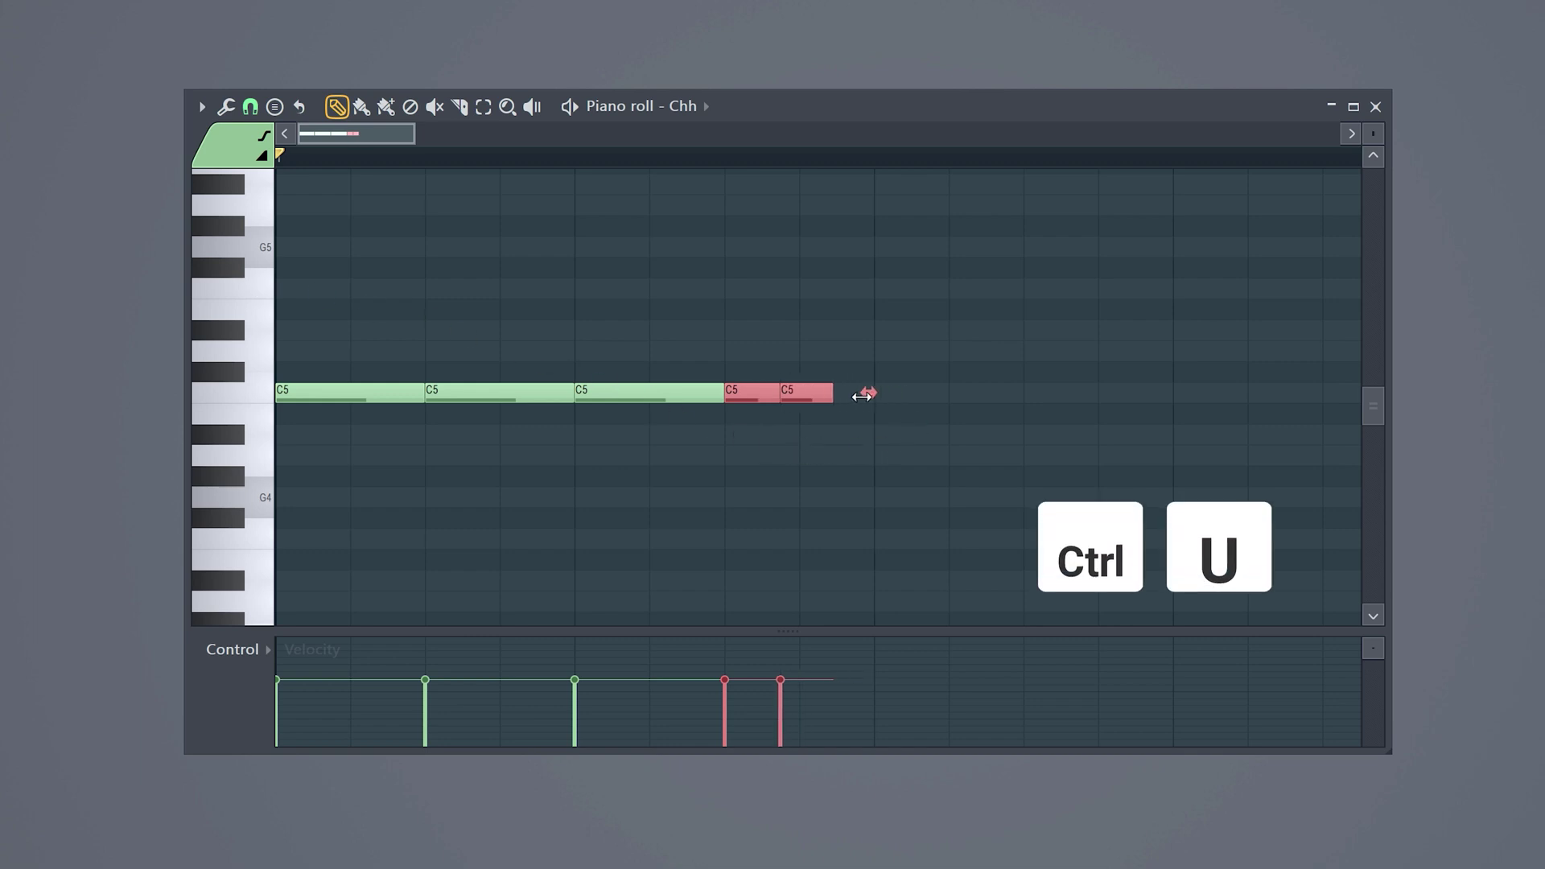
pyautogui.press('space')
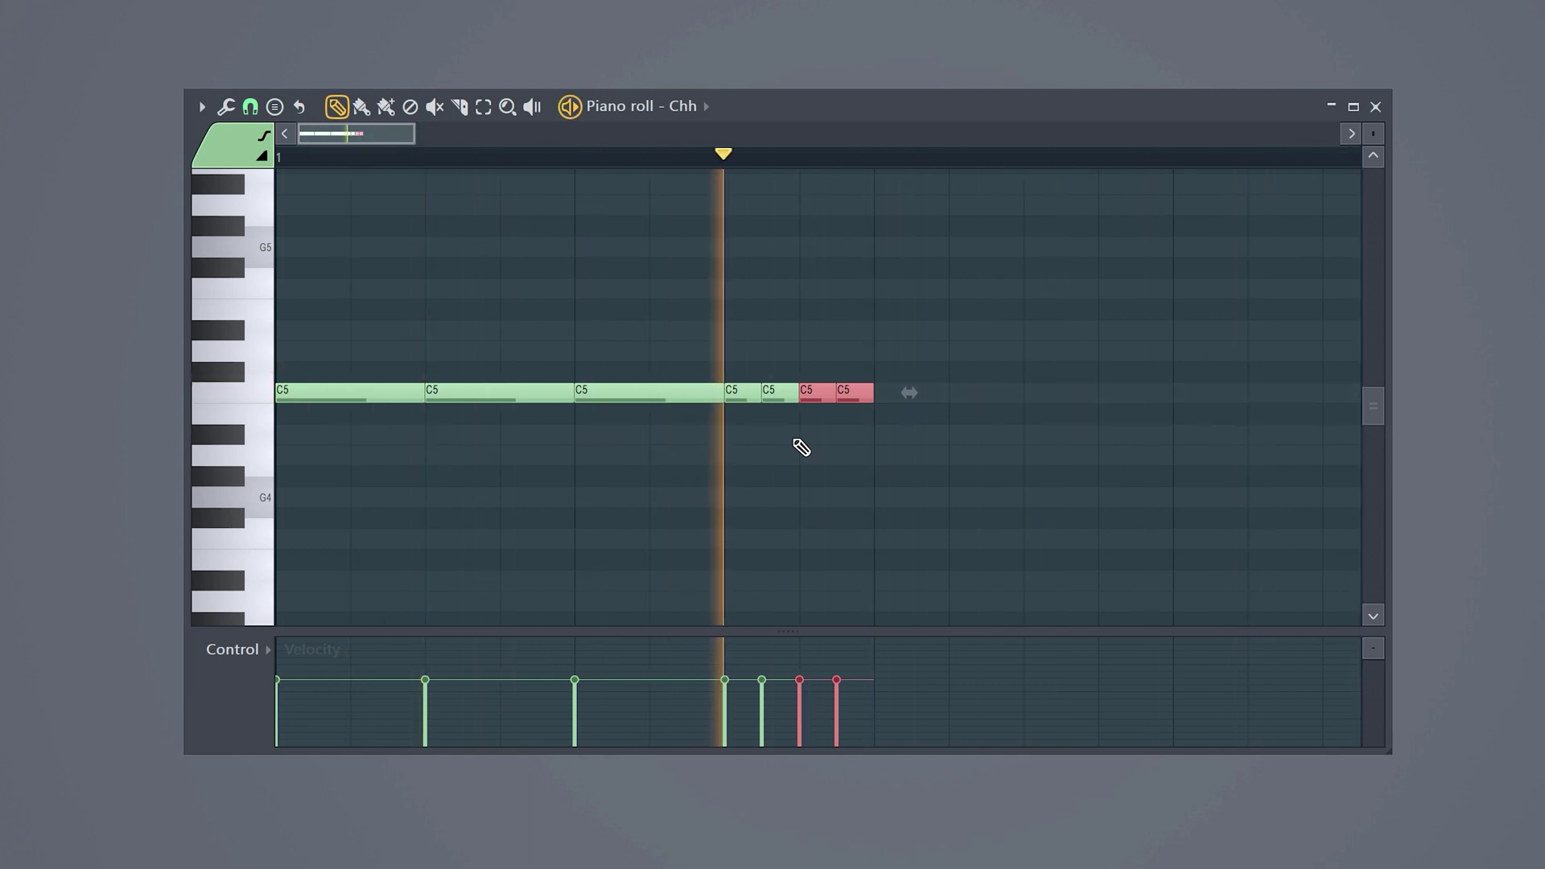
# Paint seven Melody #2 clips across several tracks, then delete them all
pyautogui.press('p')
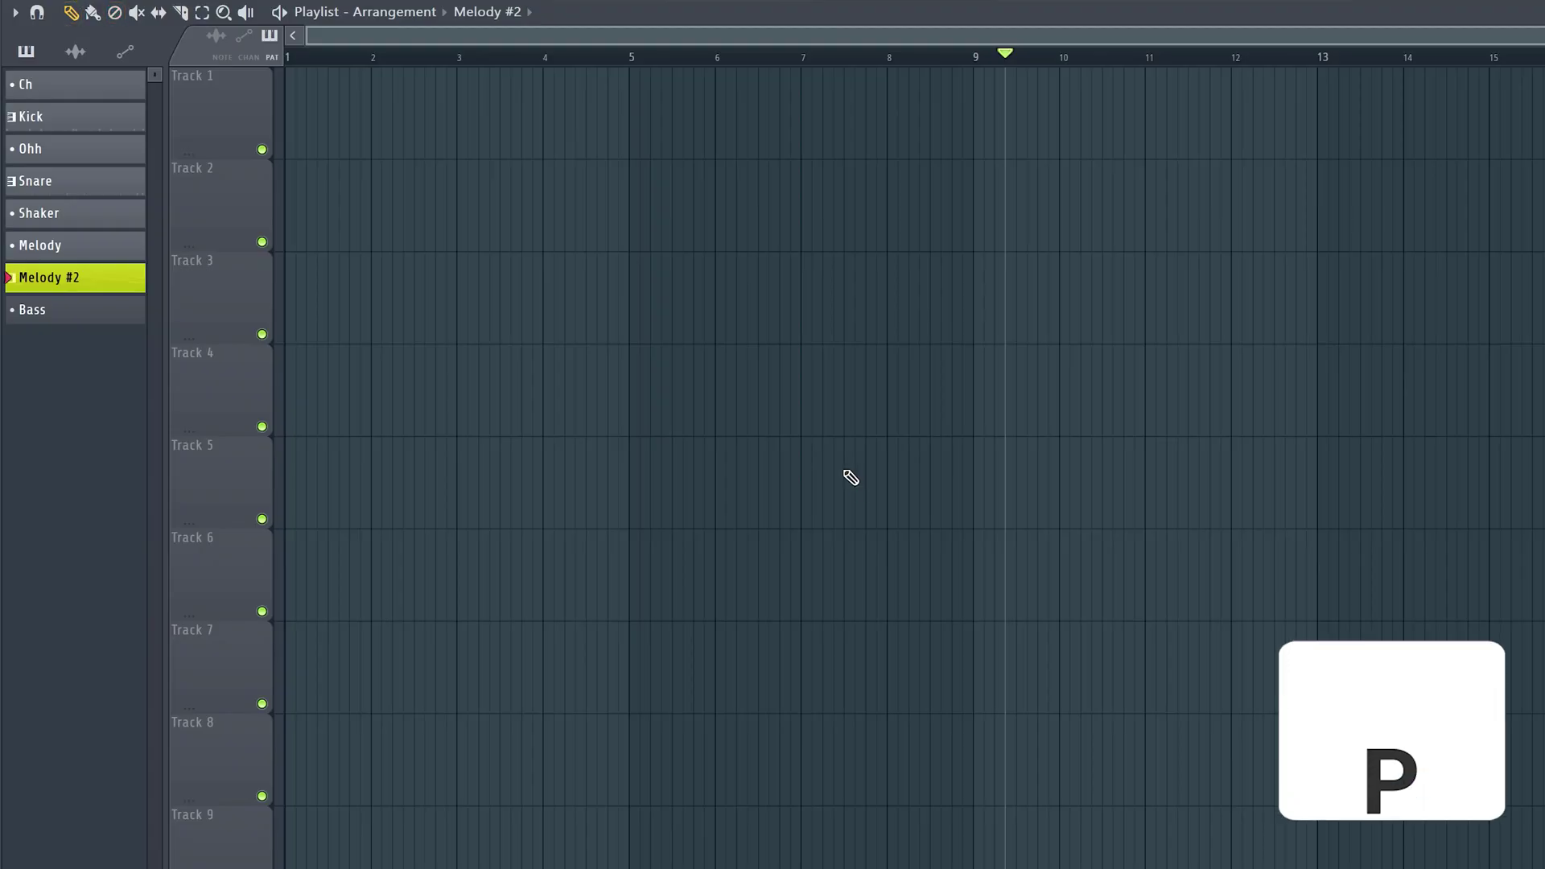
pyautogui.click(360, 311)
pyautogui.click(410, 387)
pyautogui.click(496, 479)
pyautogui.click(593, 575)
pyautogui.click(830, 668)
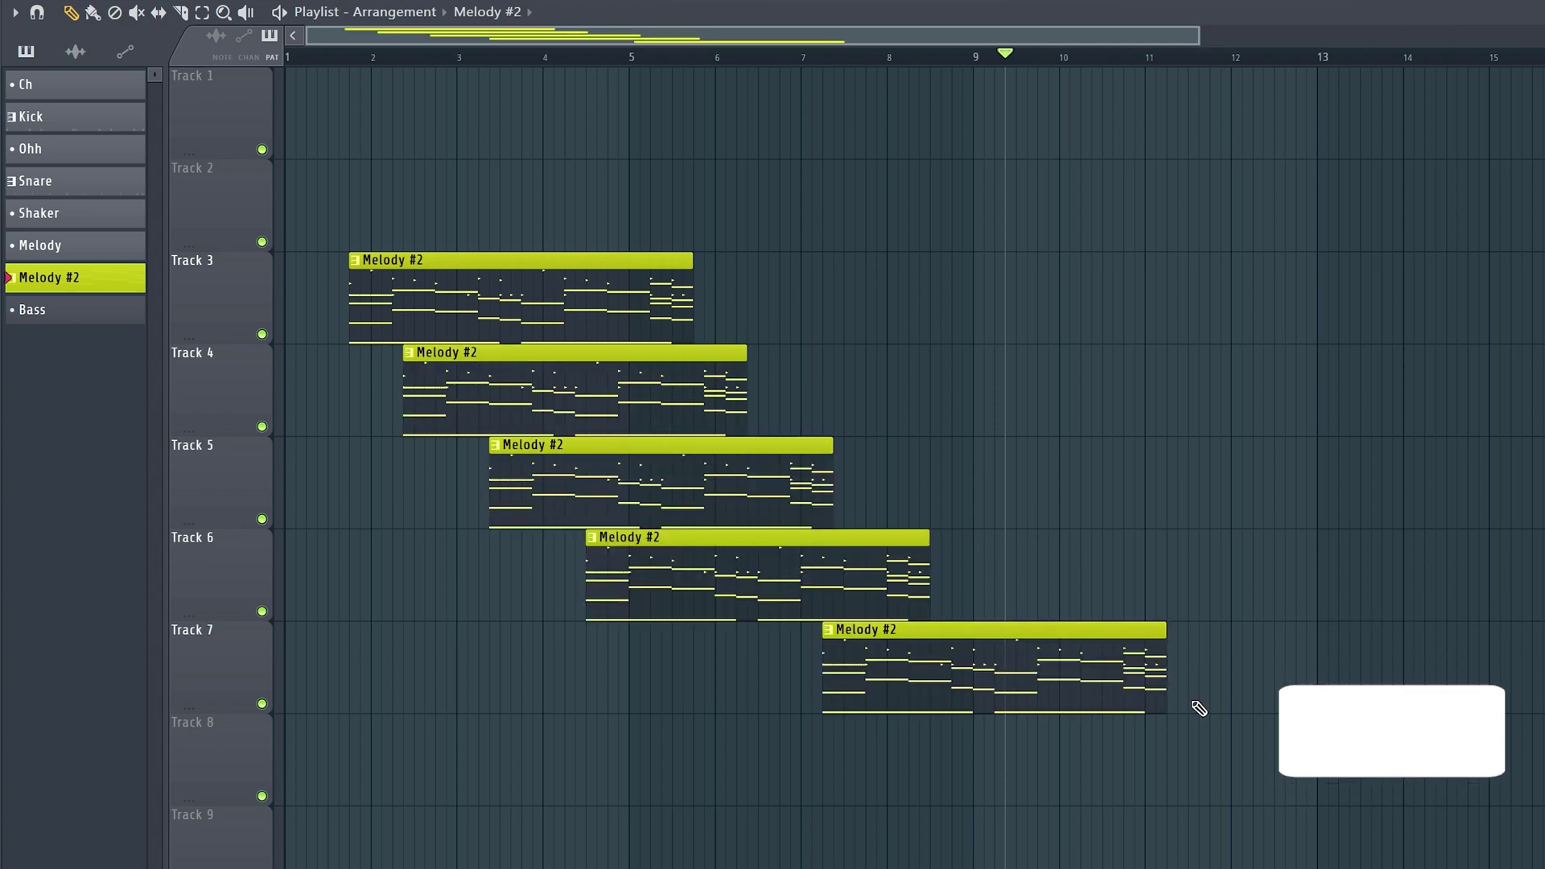
pyautogui.click(1239, 668)
pyautogui.click(1325, 562)
pyautogui.moveTo(1537, 231)
pyautogui.mouseDown()
pyautogui.moveTo(1490, 427)
pyautogui.moveTo(1246, 631)
pyautogui.moveTo(944, 656)
pyautogui.moveTo(582, 478)
pyautogui.moveTo(431, 290)
pyautogui.mouseUp()
# Brush Melody #2 clips down Tracks 1–2, mute every clip on Track 5, and remove Track 7's middle clip
pyautogui.press('b')
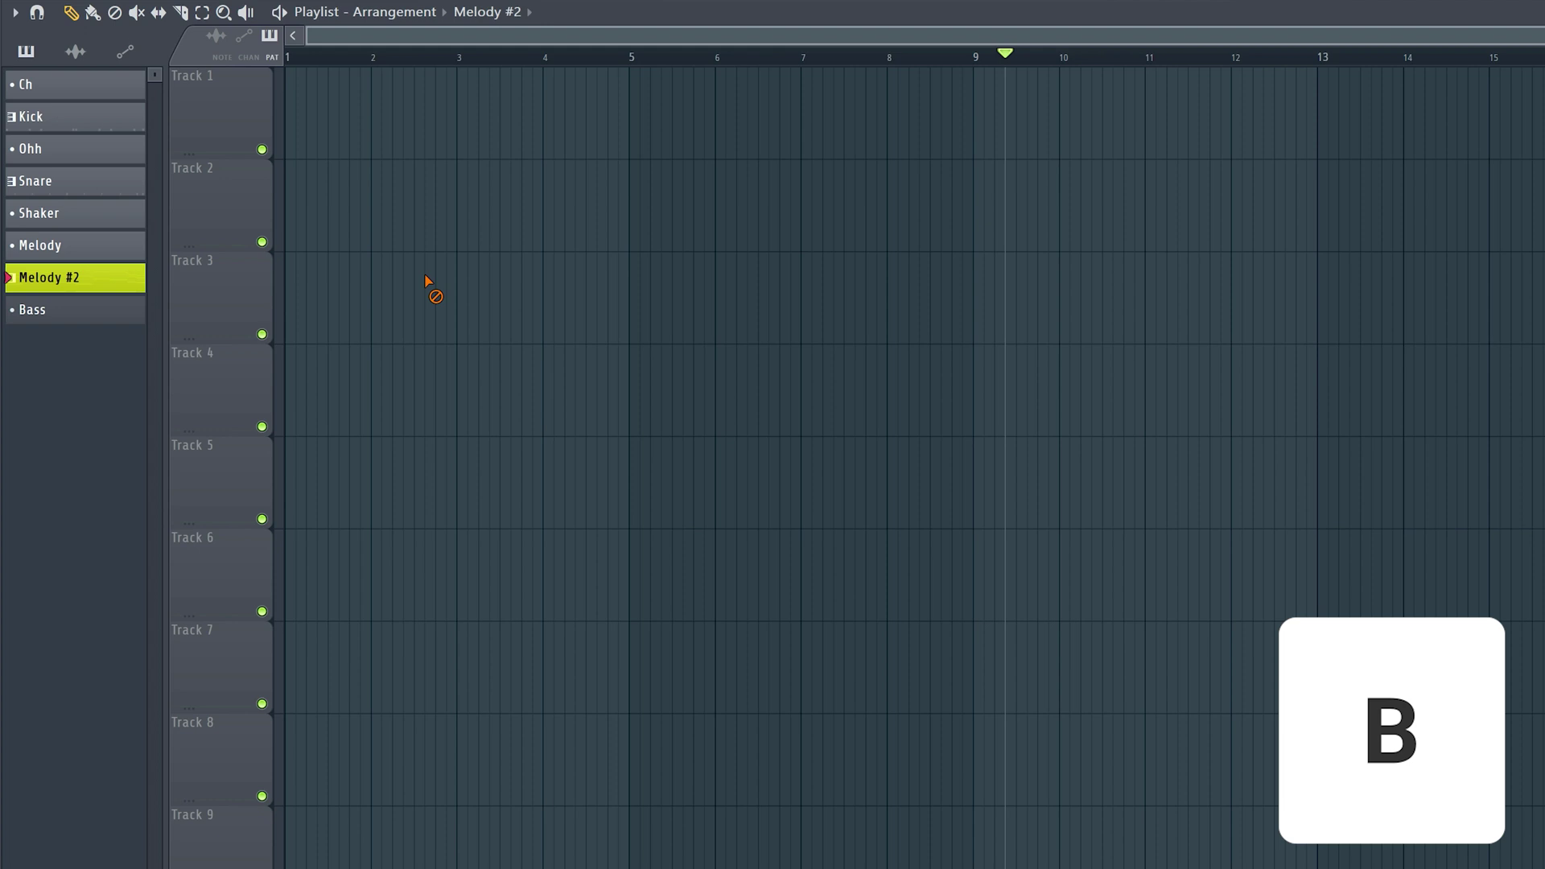
pyautogui.moveTo(372, 129)
pyautogui.mouseDown()
pyautogui.moveTo(1214, 152)
pyautogui.moveTo(372, 193)
pyautogui.moveTo(370, 298)
pyautogui.moveTo(973, 523)
pyautogui.moveTo(291, 531)
pyautogui.mouseUp()
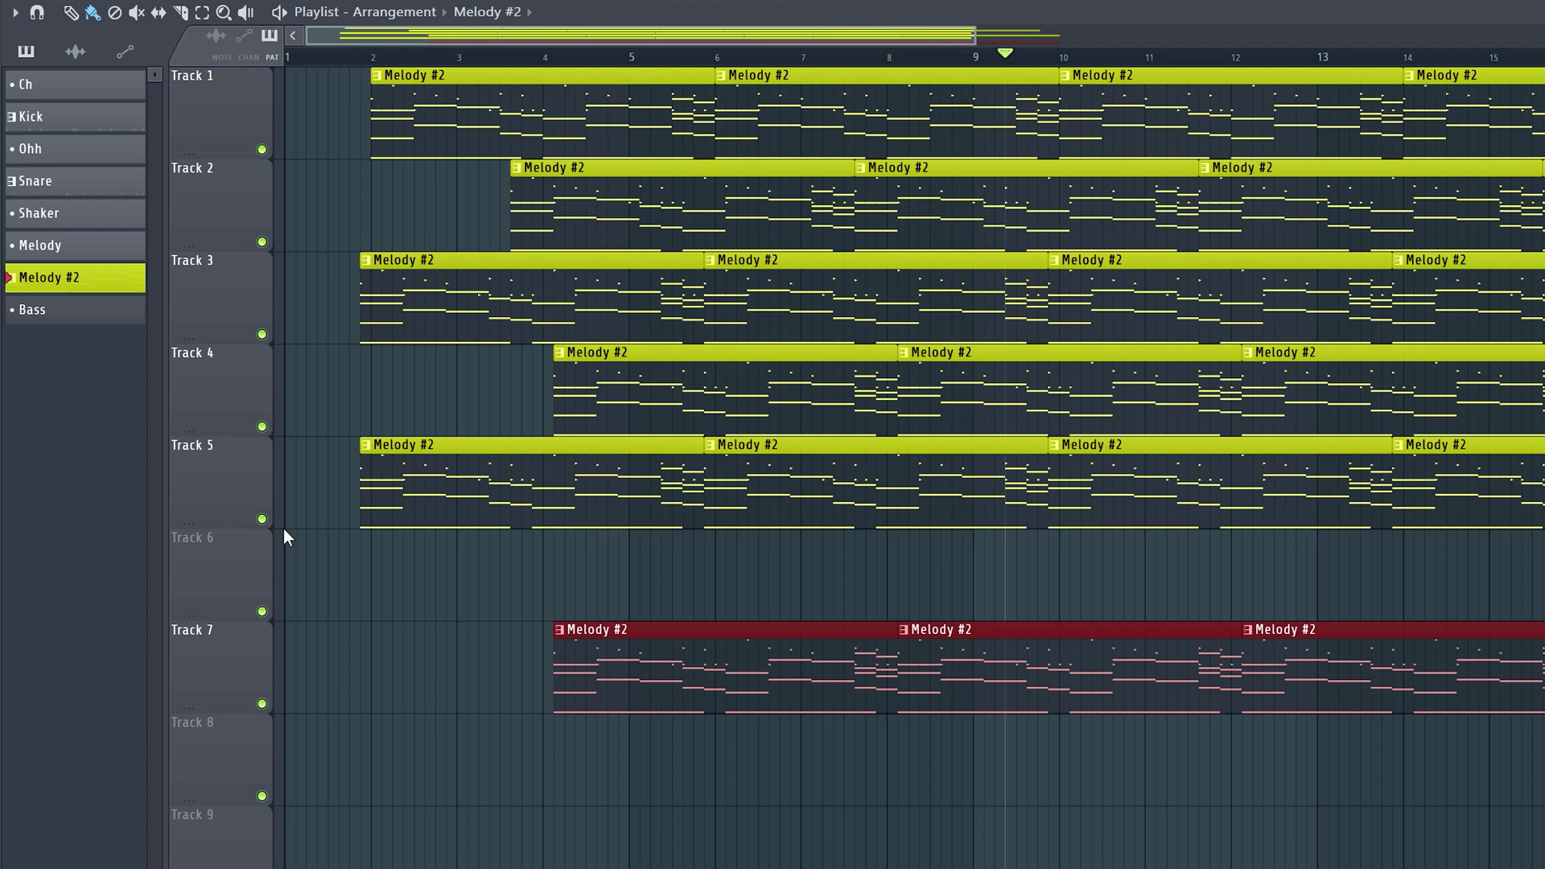
pyautogui.press('t')
pyautogui.moveTo(283, 529); pyautogui.dragTo(1492, 503)
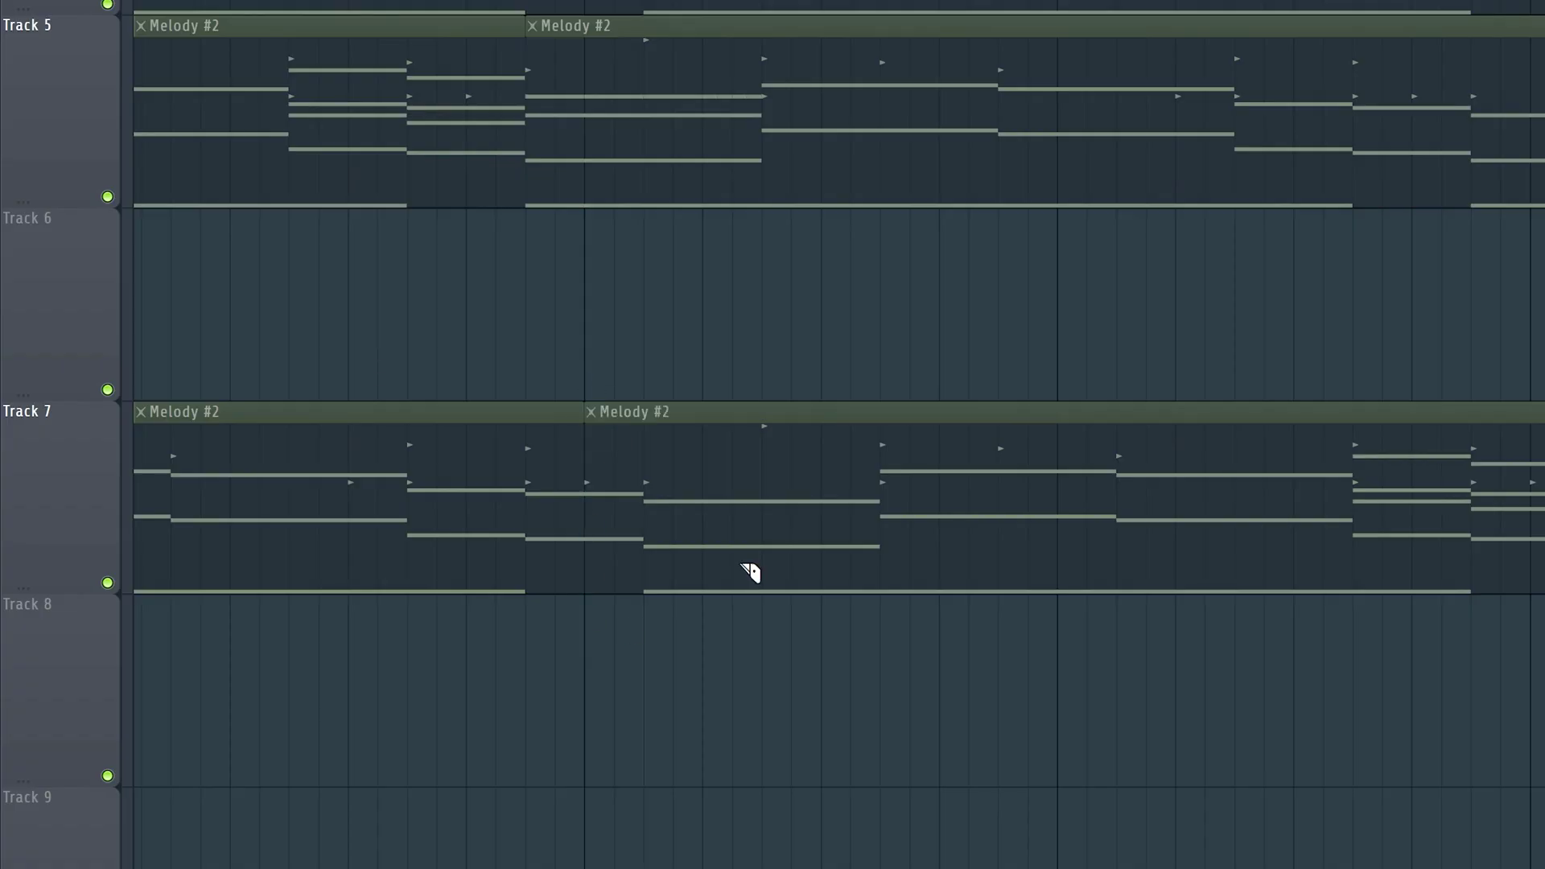
pyautogui.click(845, 458)
pyautogui.press('c')
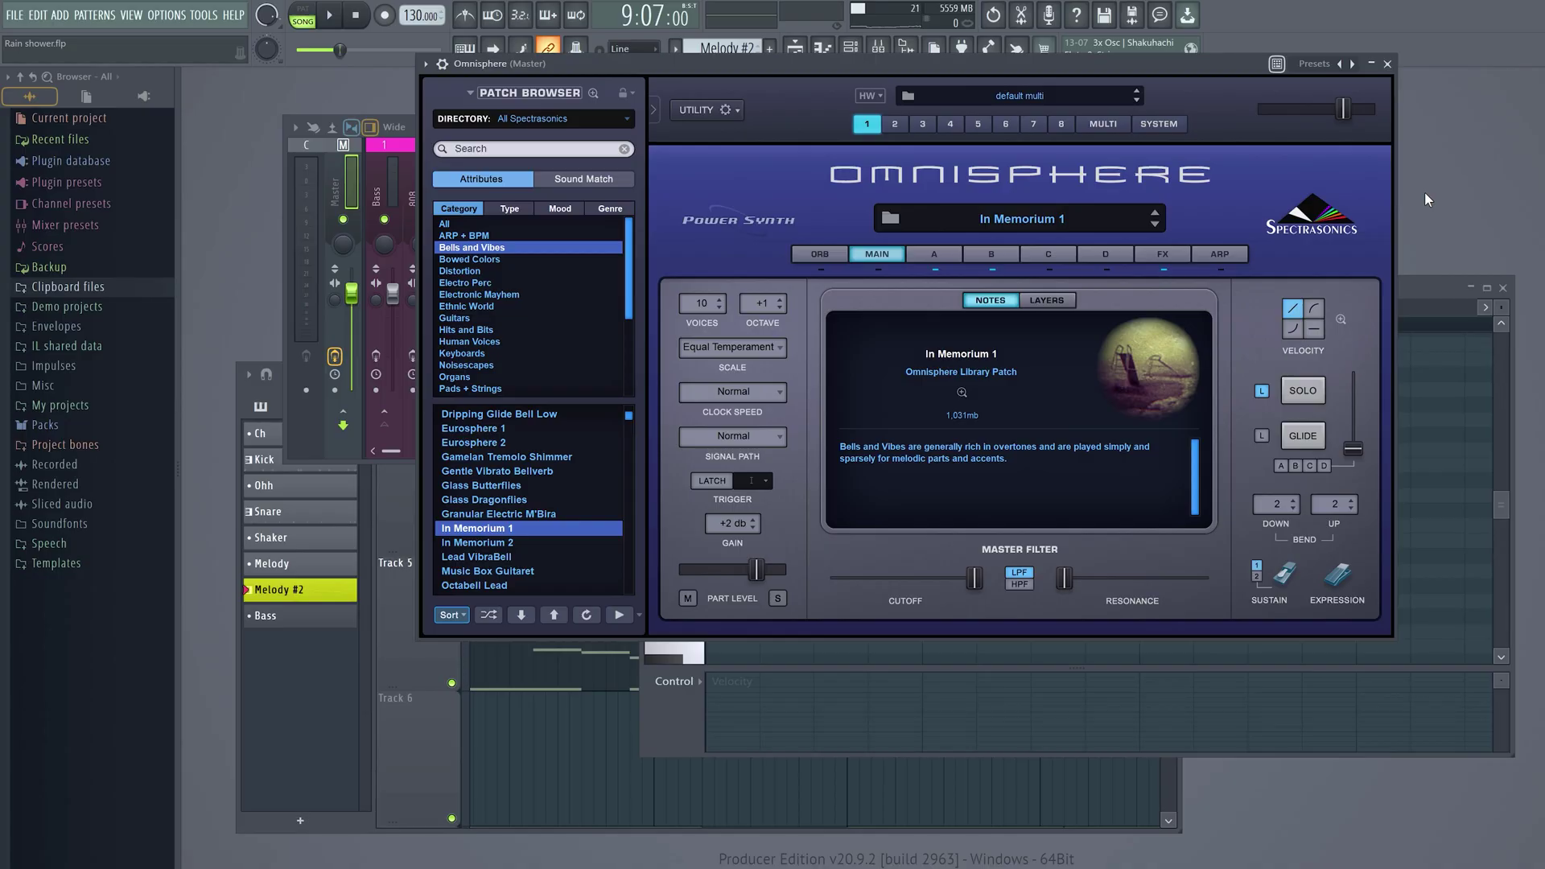
# Close every window with F12, reopen the piano roll, move it up-left, and toggle it with F7
pyautogui.press('F12')
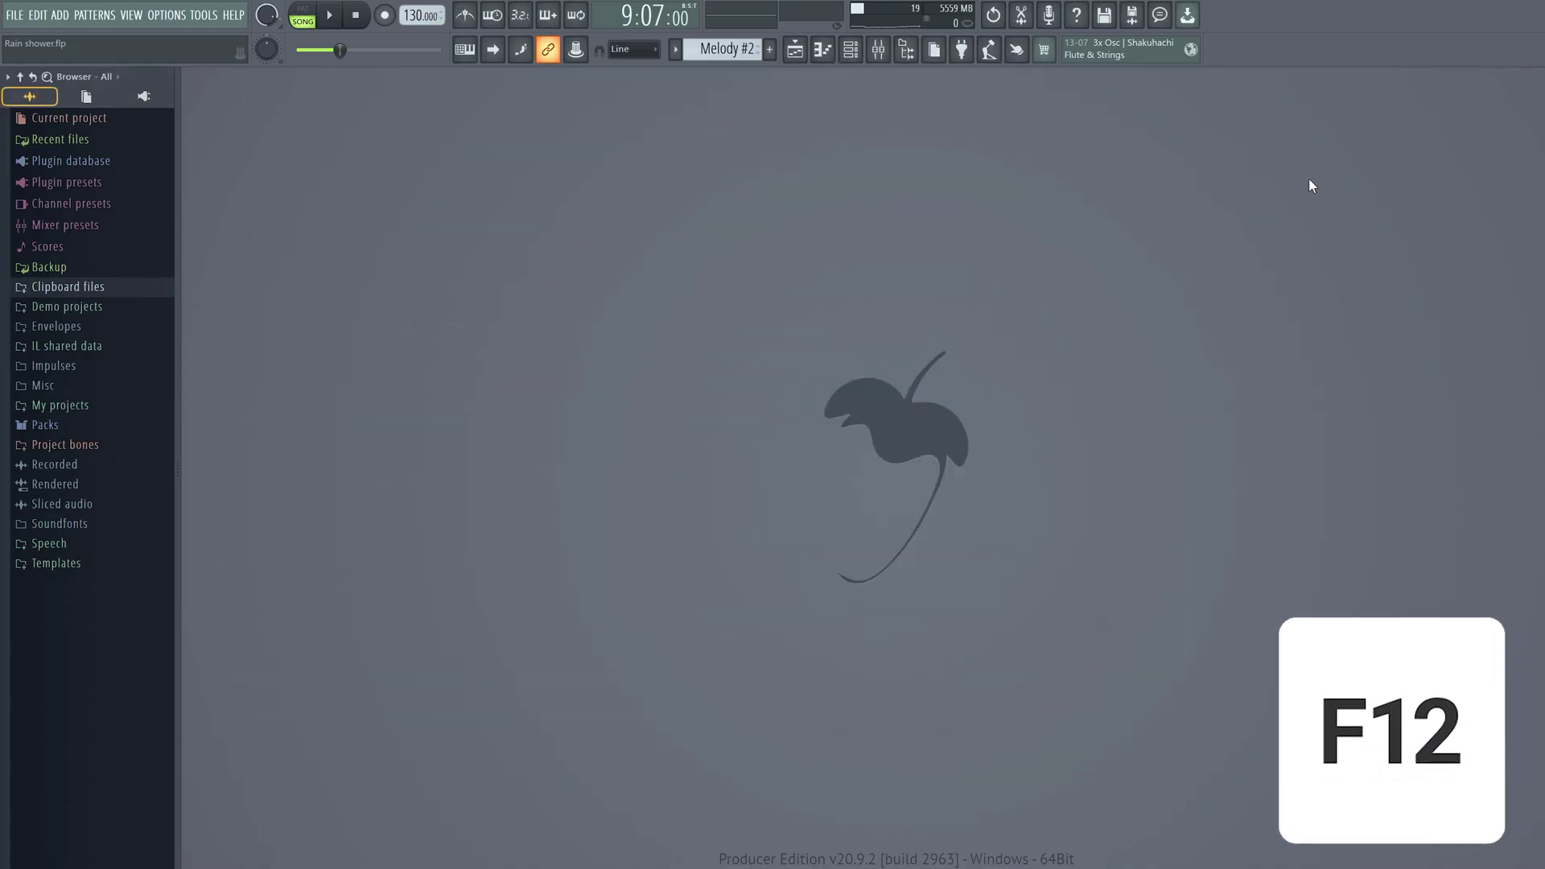
pyautogui.click(834, 59)
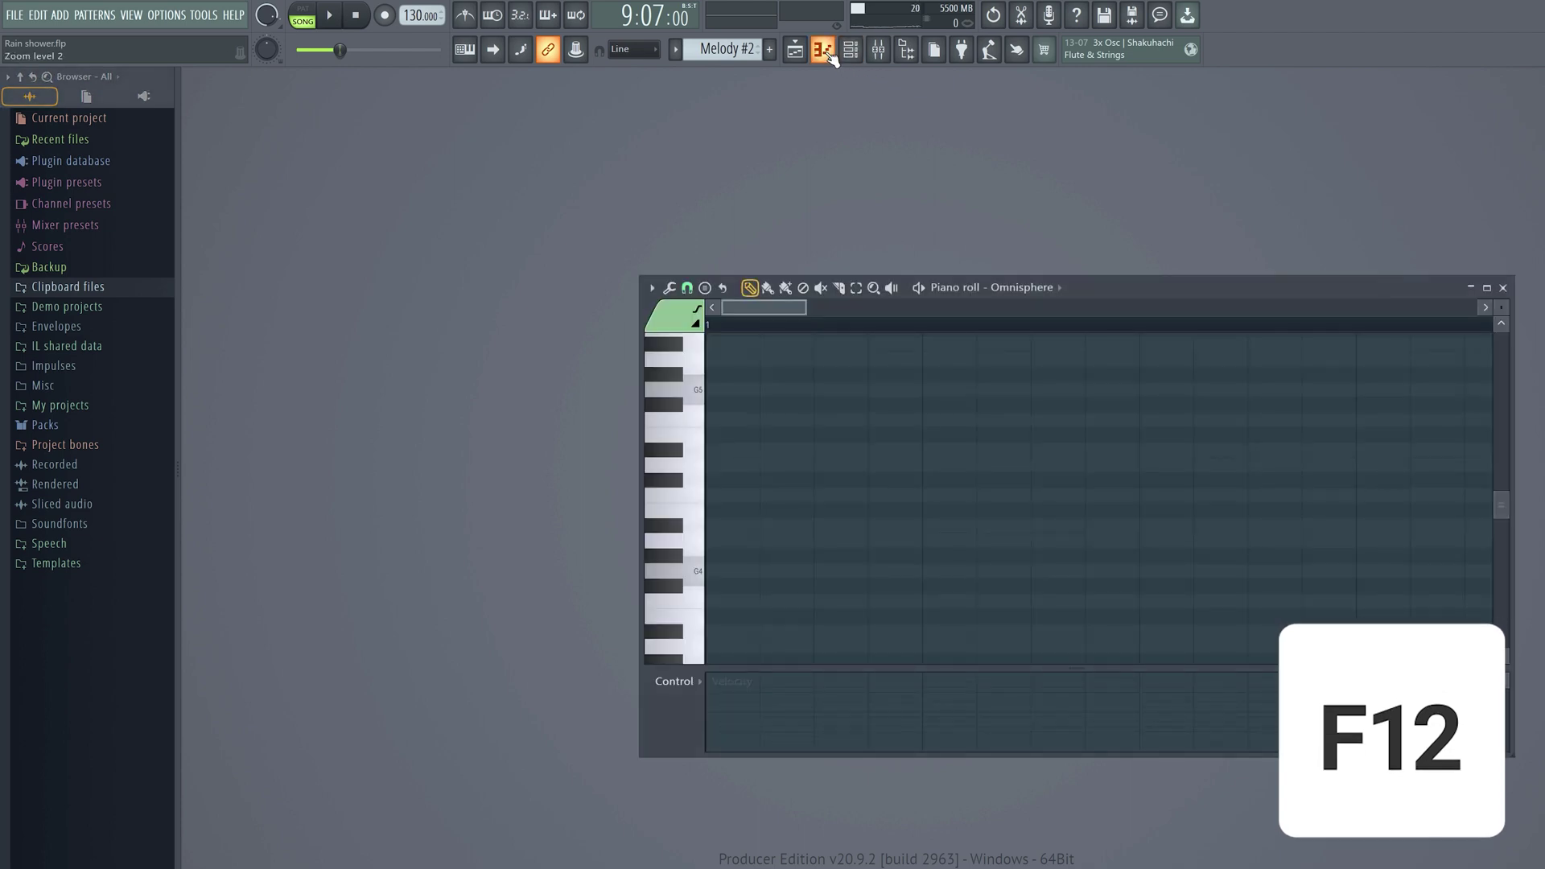
pyautogui.moveTo(1062, 293); pyautogui.dragTo(1012, 282)
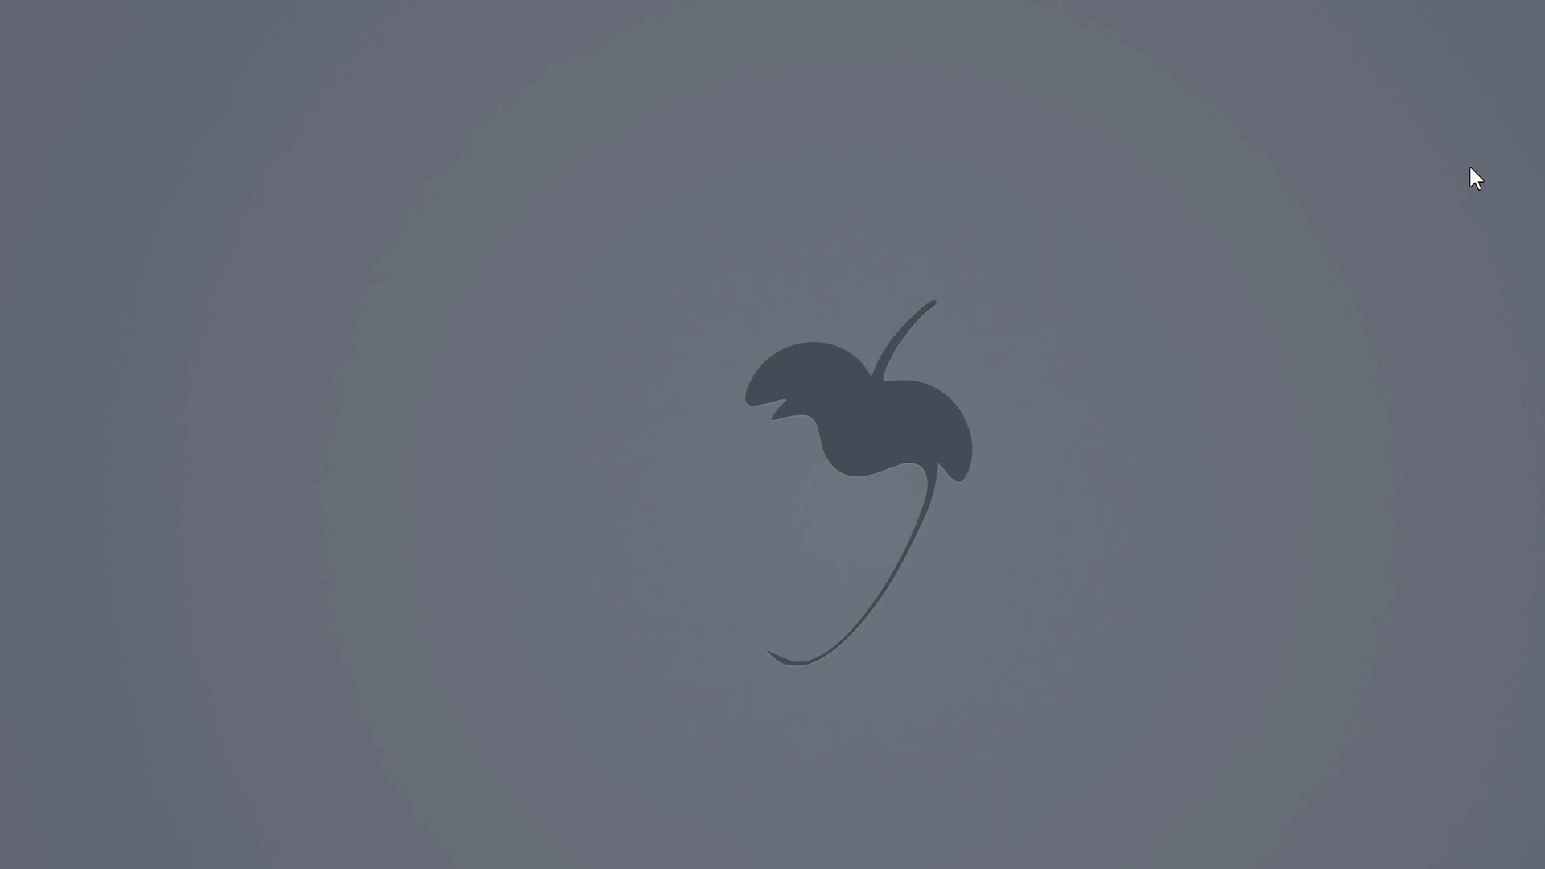
pyautogui.press('F7')
pyautogui.press('F7')
pyautogui.press('F7')
pyautogui.press('F7')
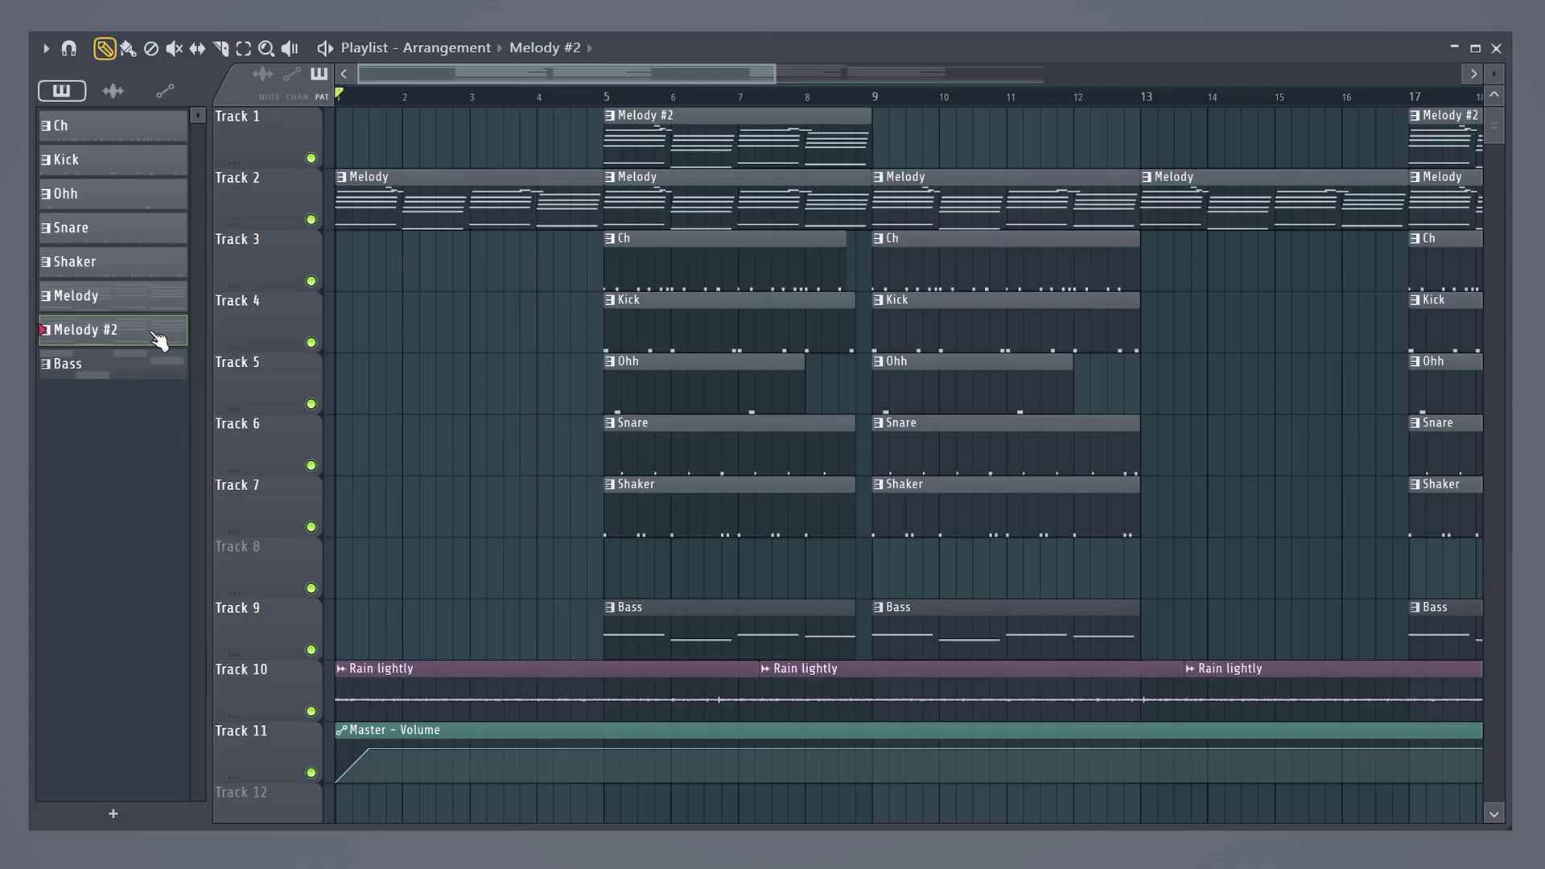
# Rename the Melody #2 pattern to 'Counter Melody' and colour it Dark Magenta
pyautogui.press('F2')
pyautogui.write('Counter Melody')
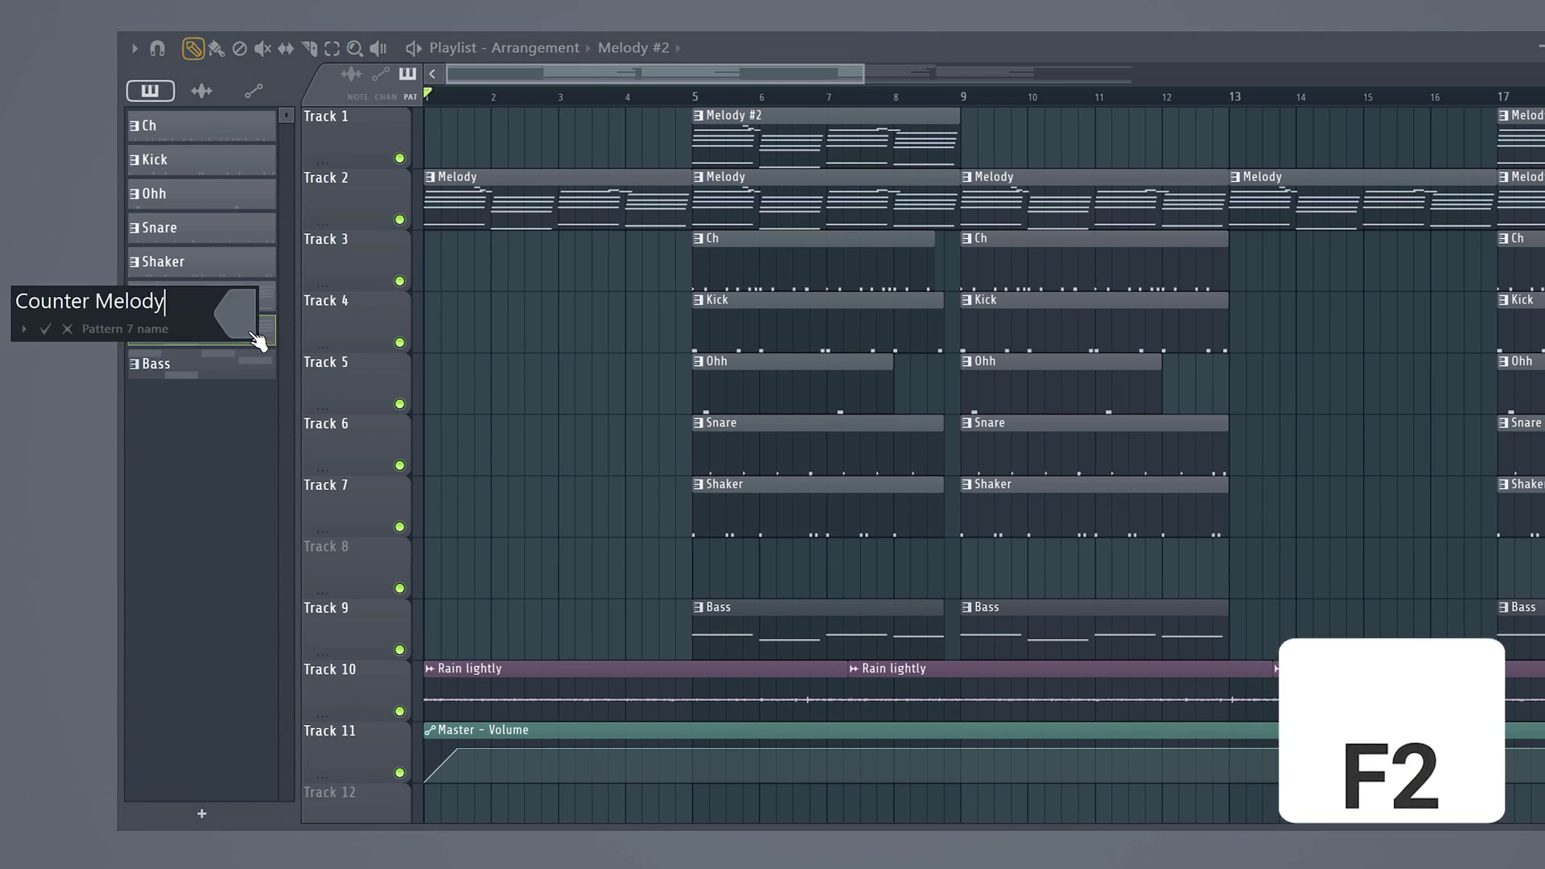
pyautogui.click(256, 336)
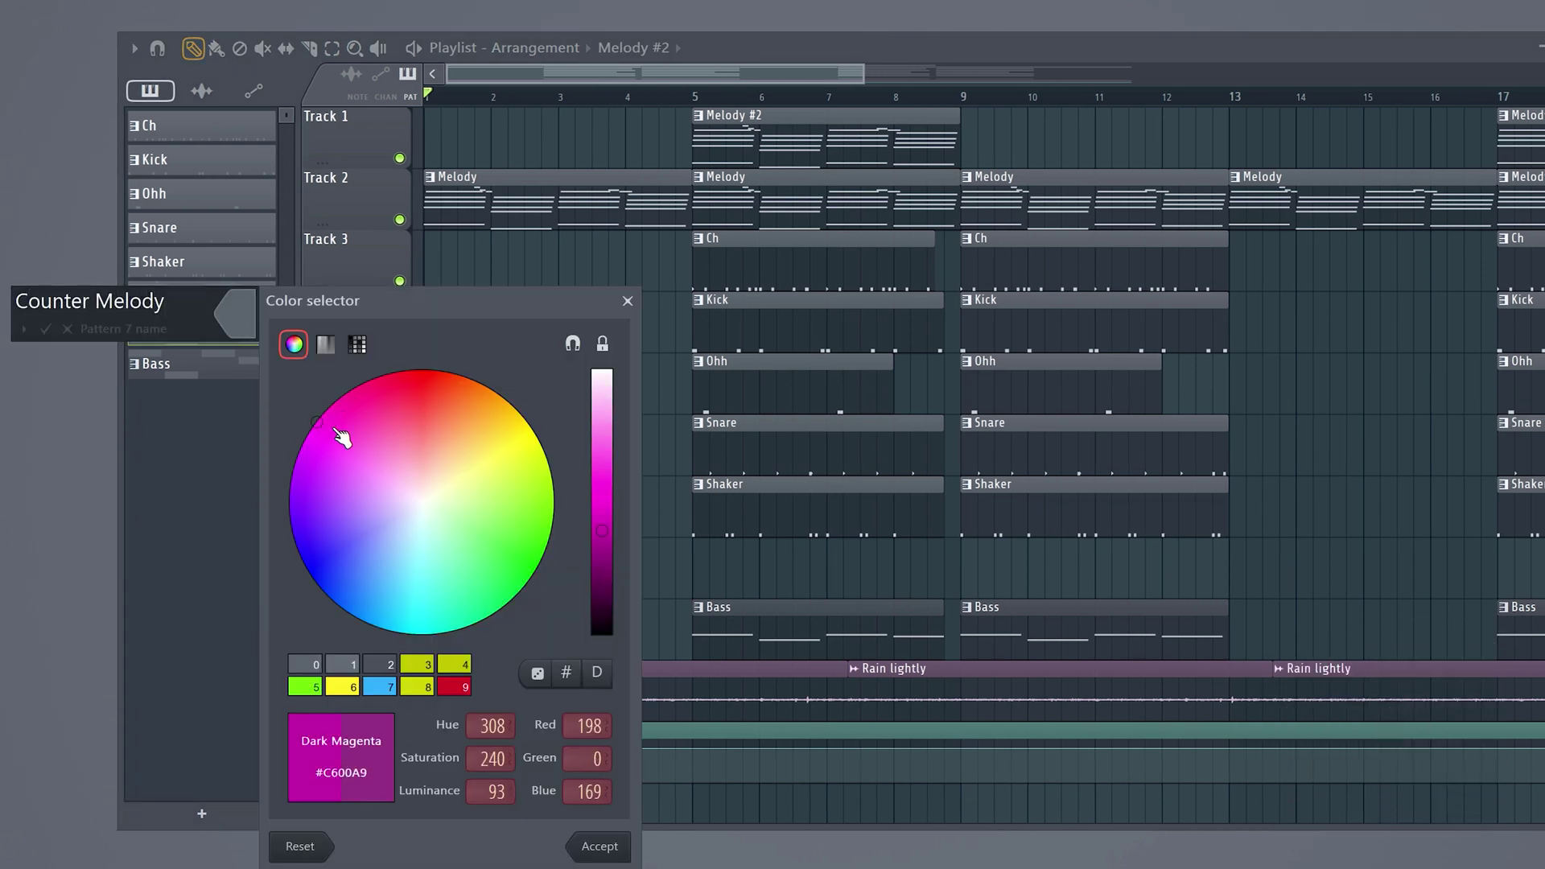
pyautogui.click(600, 846)
# In the Mixer, rename insert 36 to 'Counter Melody' and colour it Dark Magenta
pyautogui.press('Return')
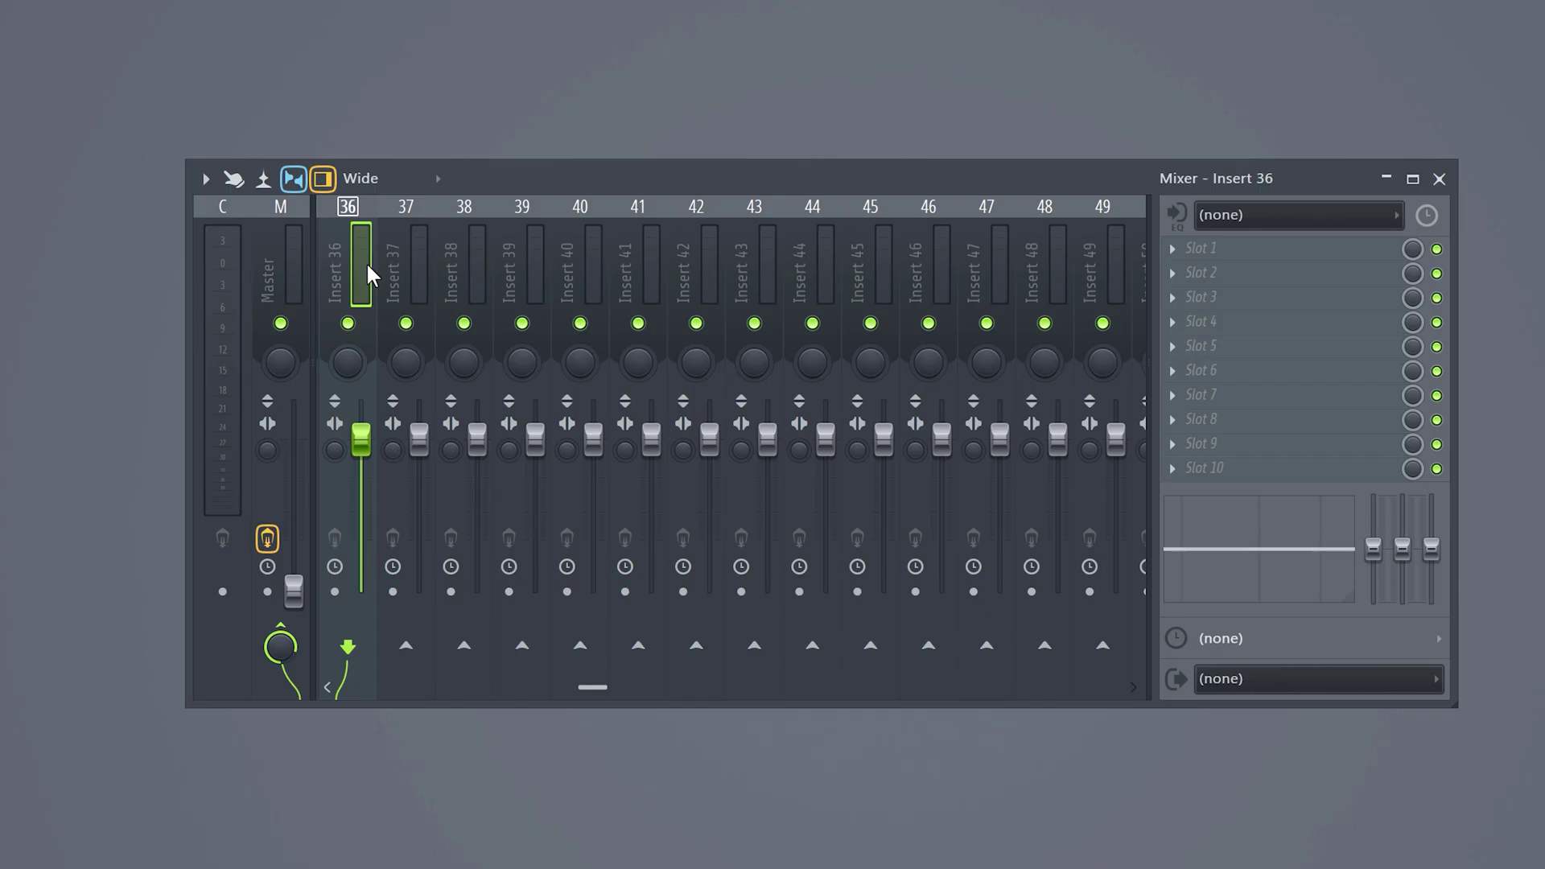
pyautogui.press('F2')
pyautogui.write('Counter M')
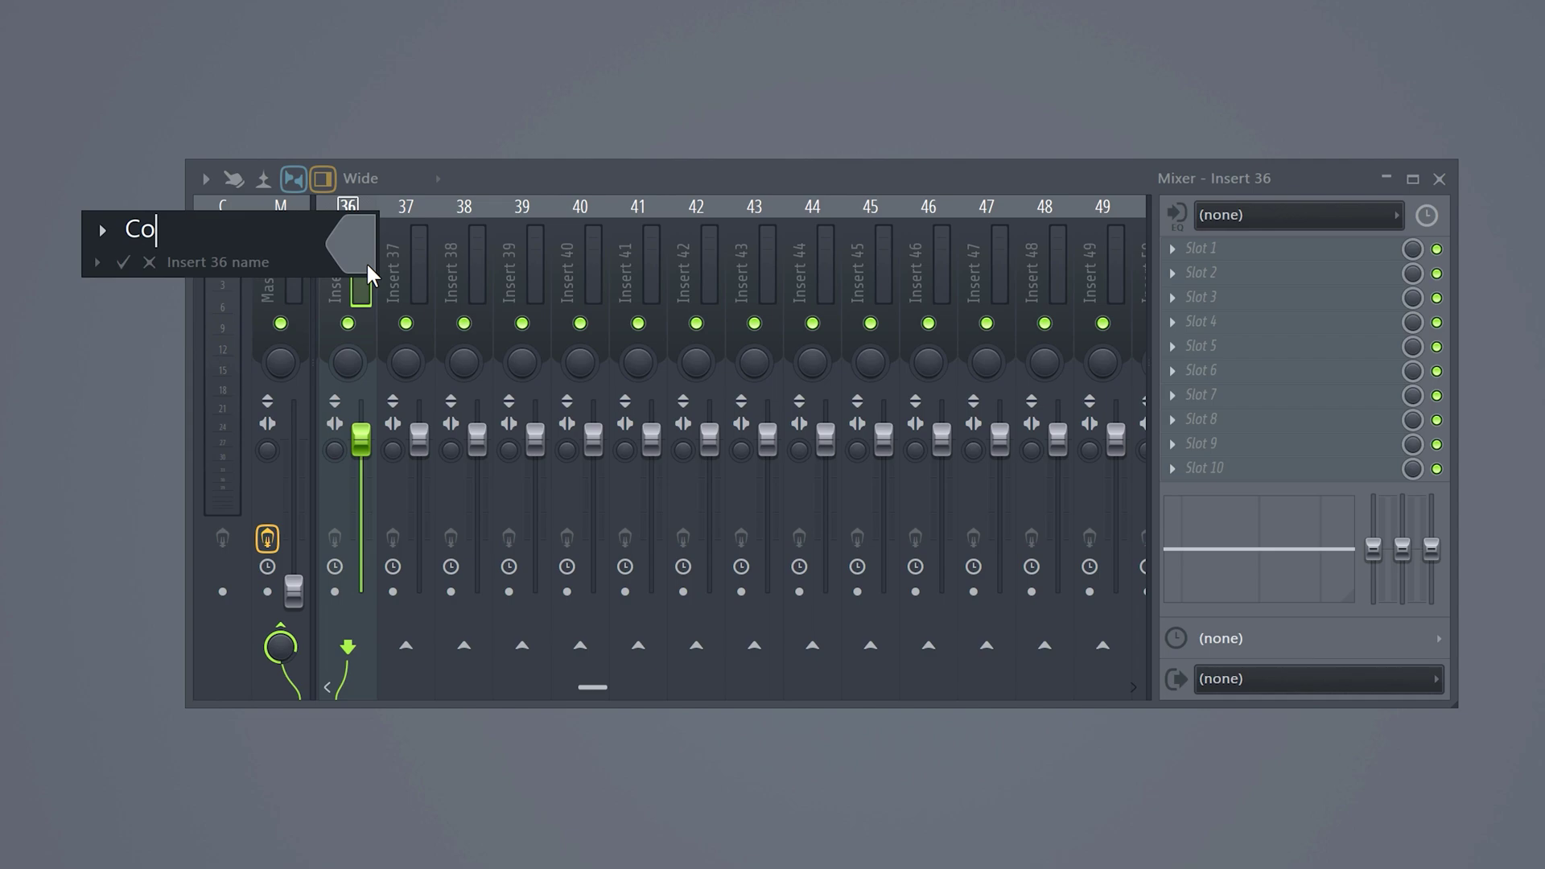
pyautogui.write('elody')
pyautogui.click(365, 262)
pyautogui.click(445, 681)
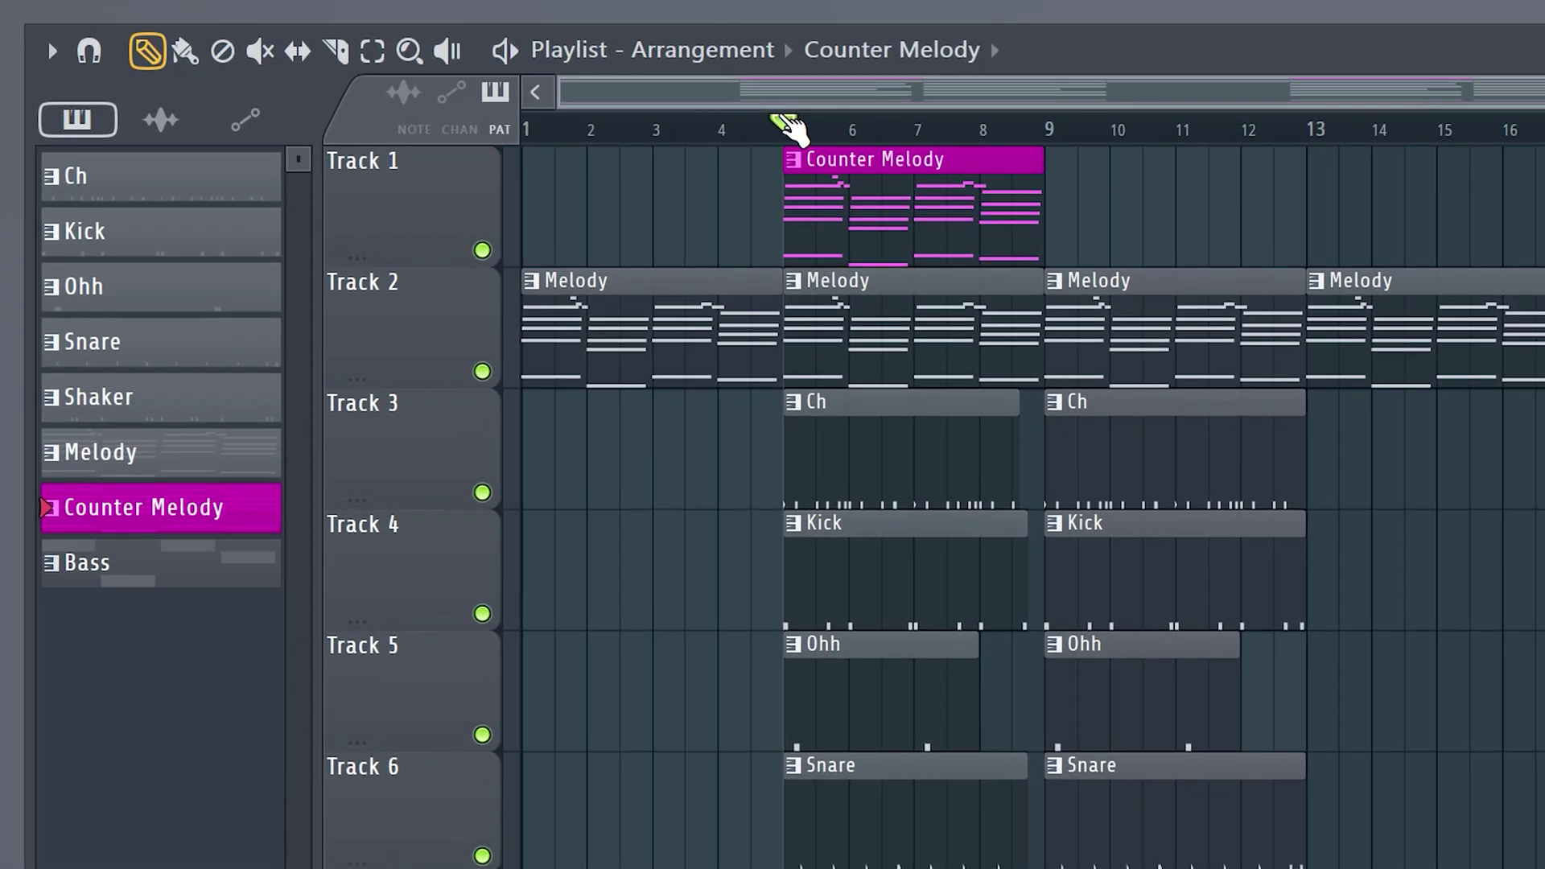
# Place a time marker at bar 5 and rename the Auto marker to 'Chorus'
pyautogui.click(787, 125)
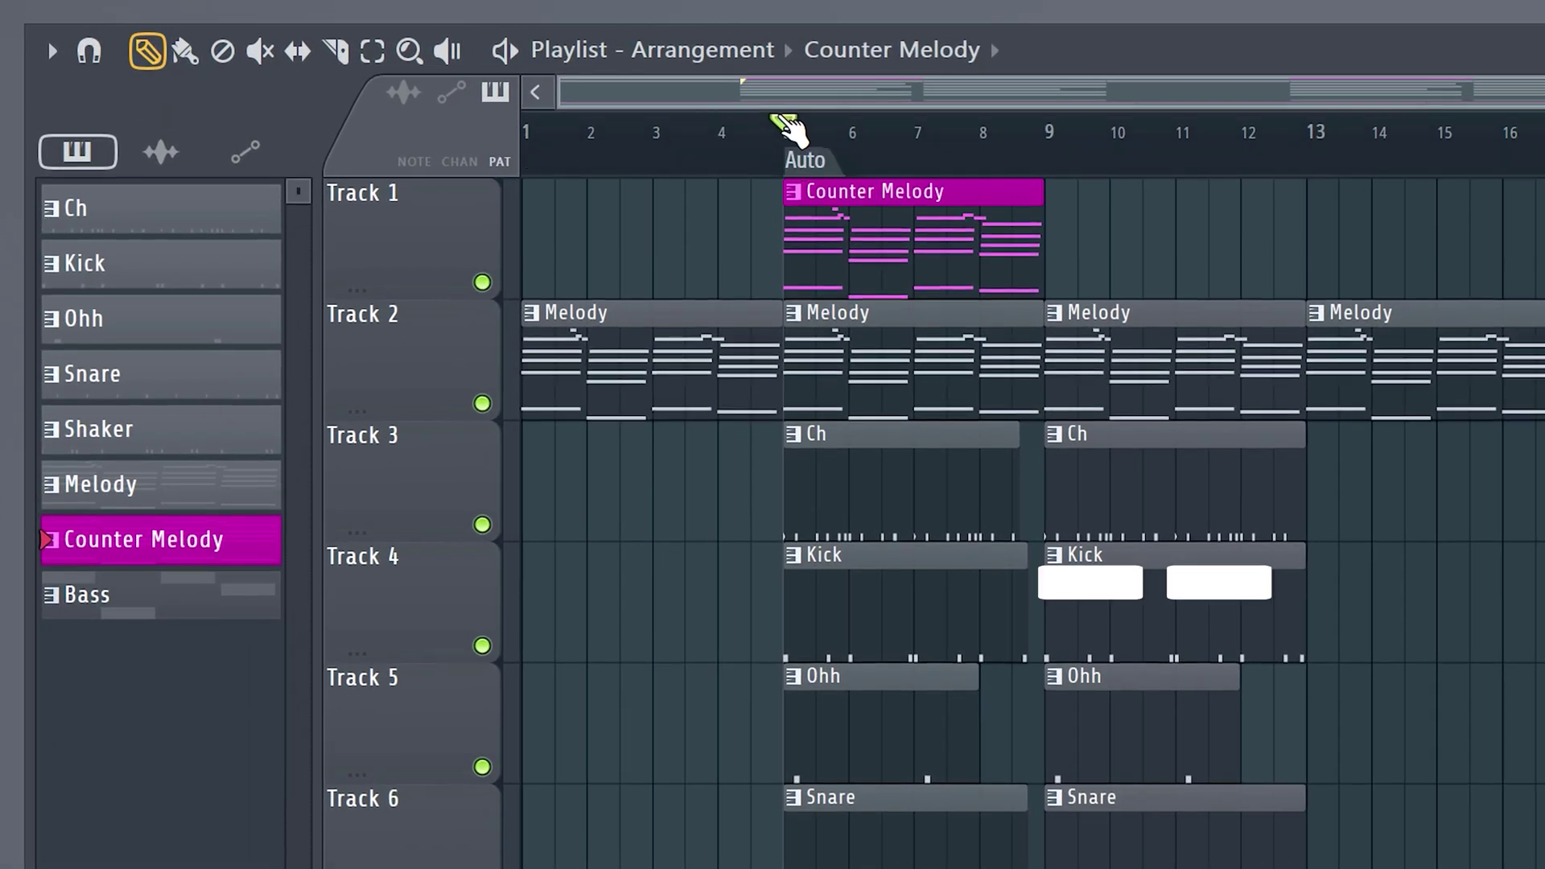
pyautogui.rightClick(813, 161)
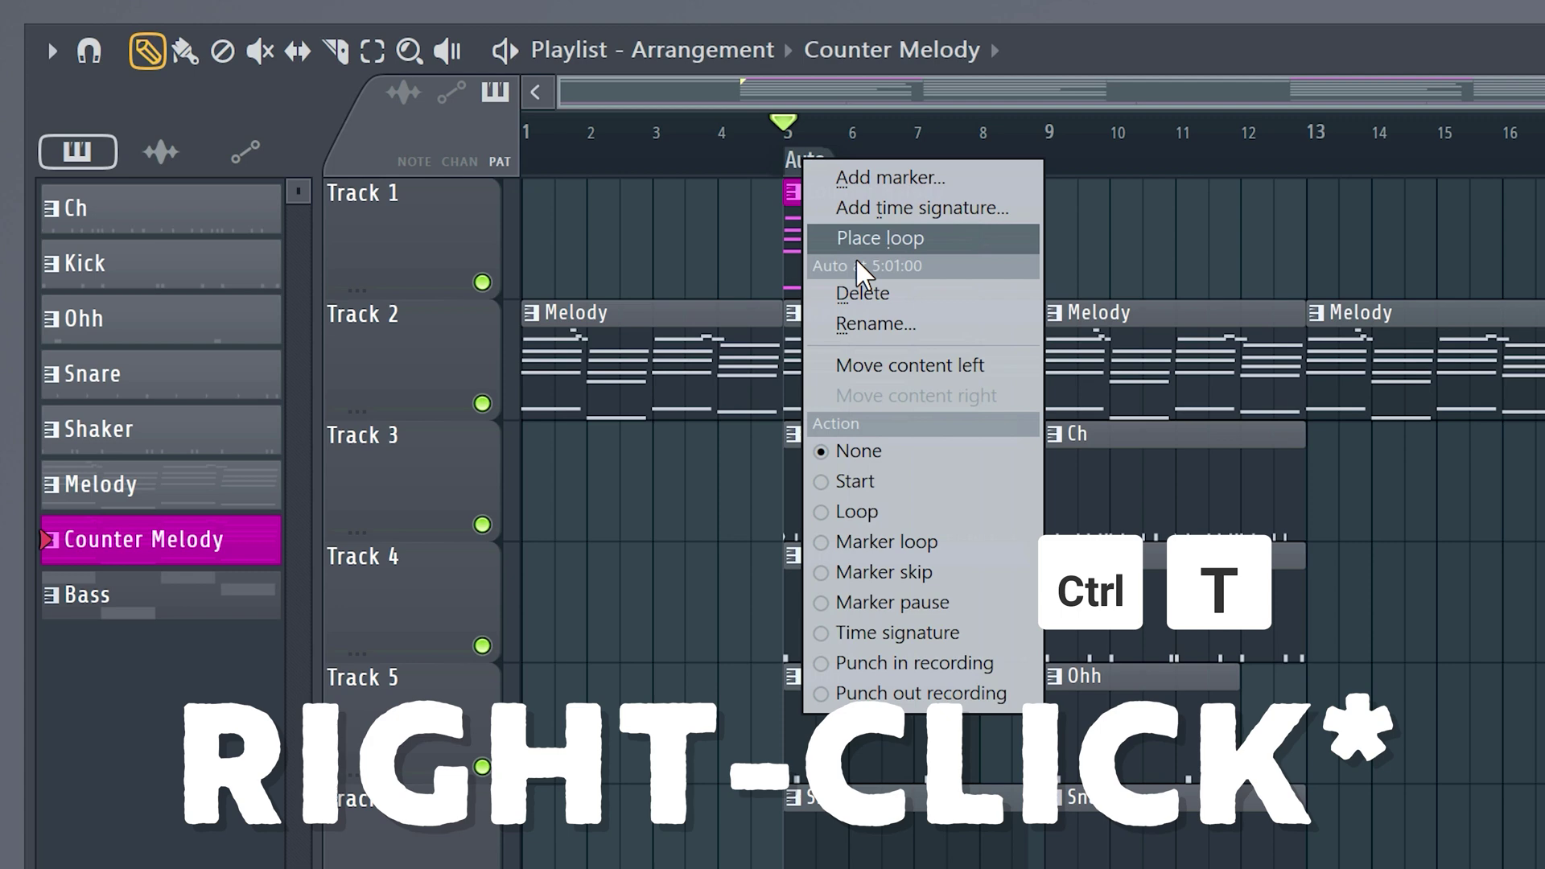
pyautogui.click(854, 319)
pyautogui.write('Chorus')
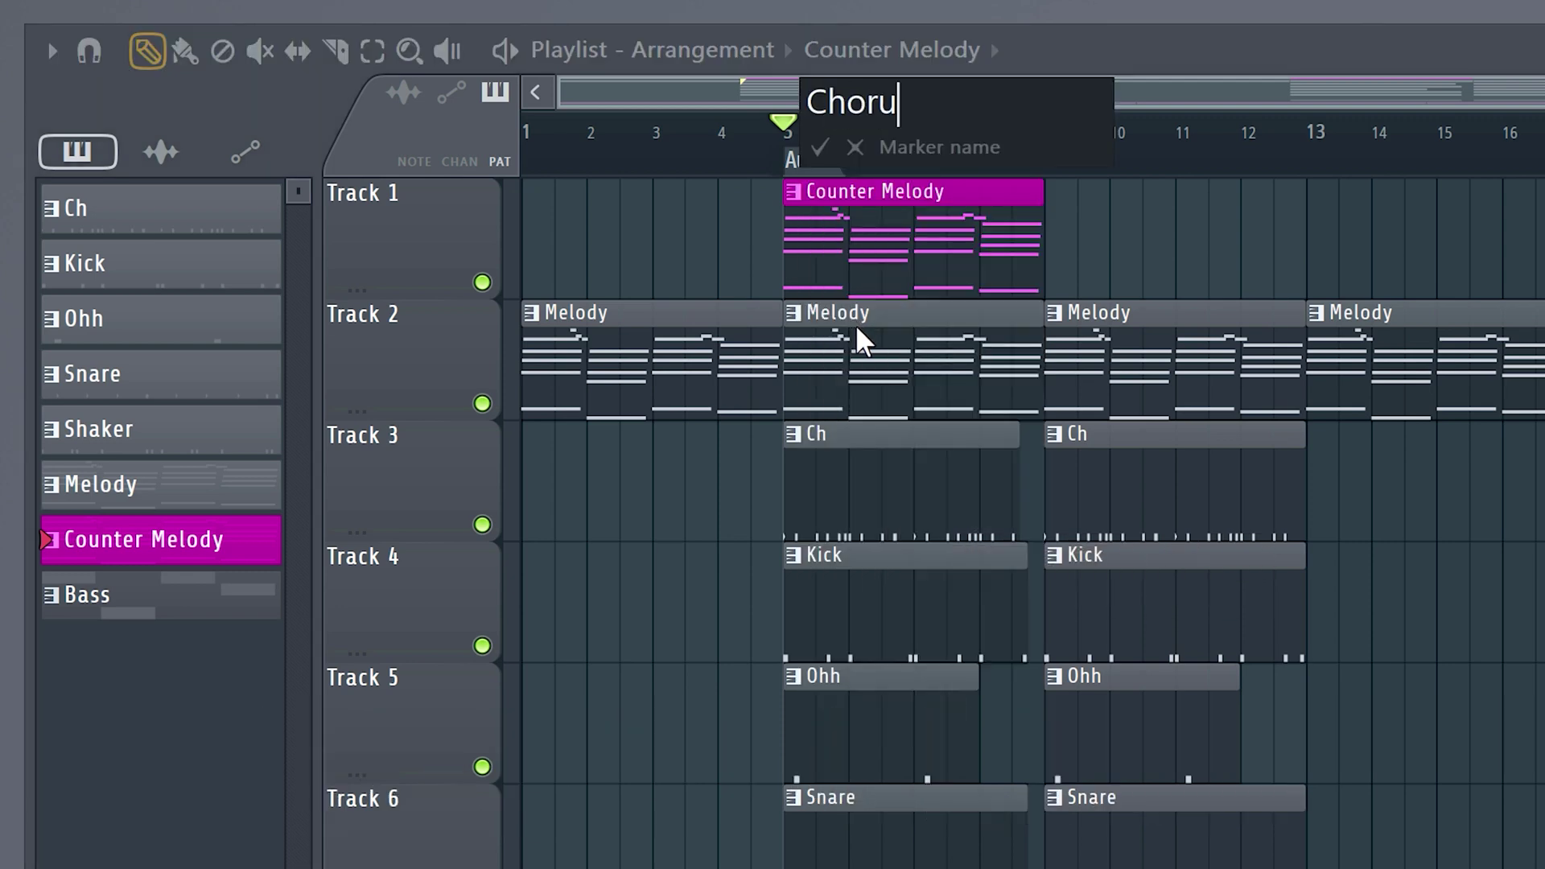
pyautogui.press('Return')
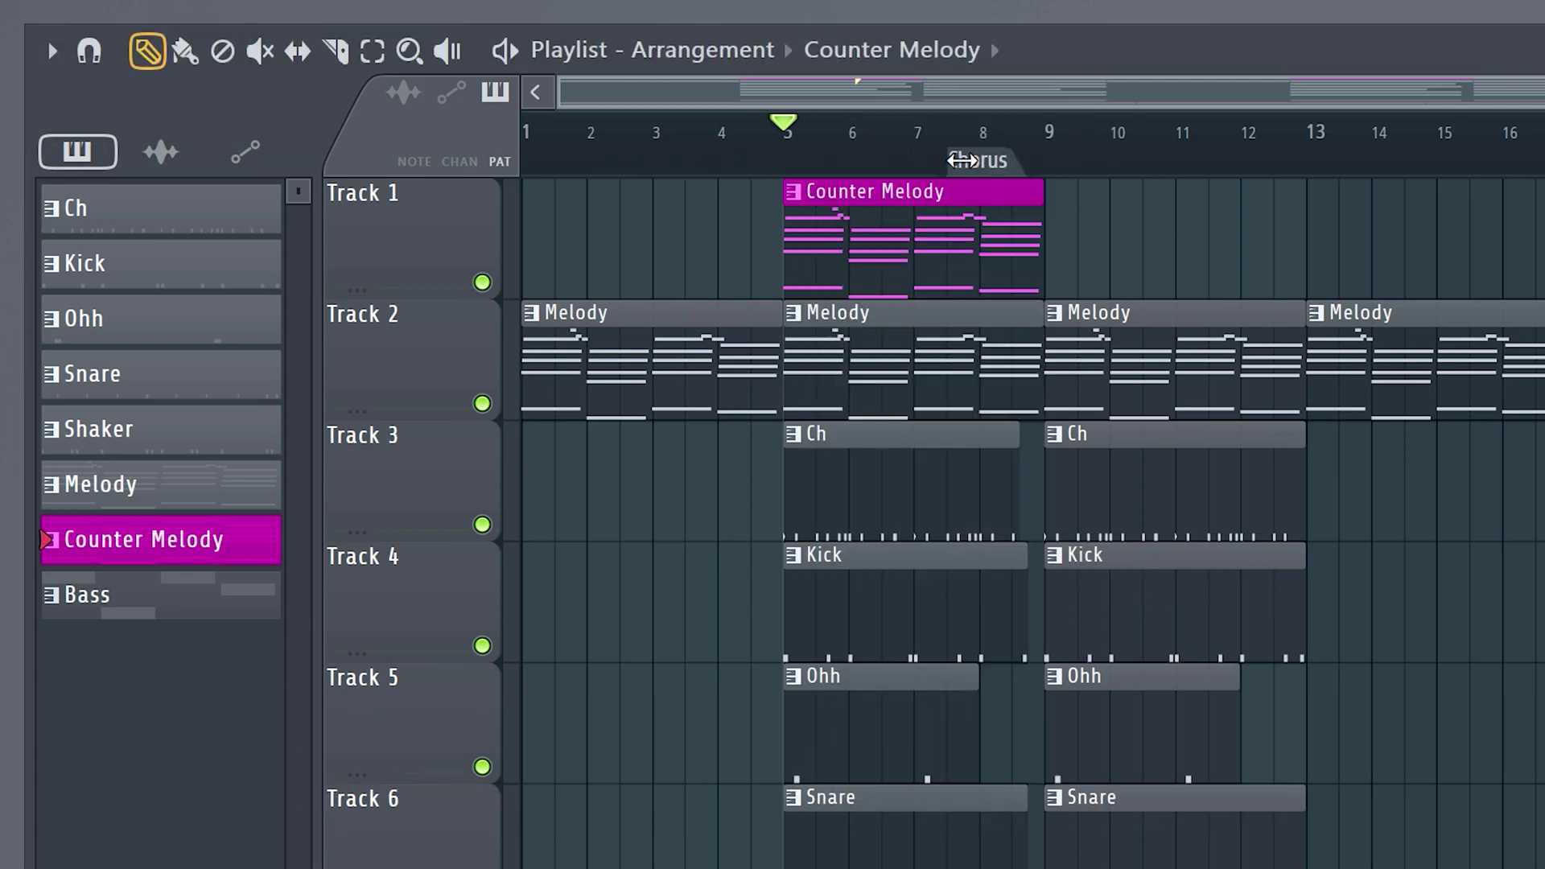